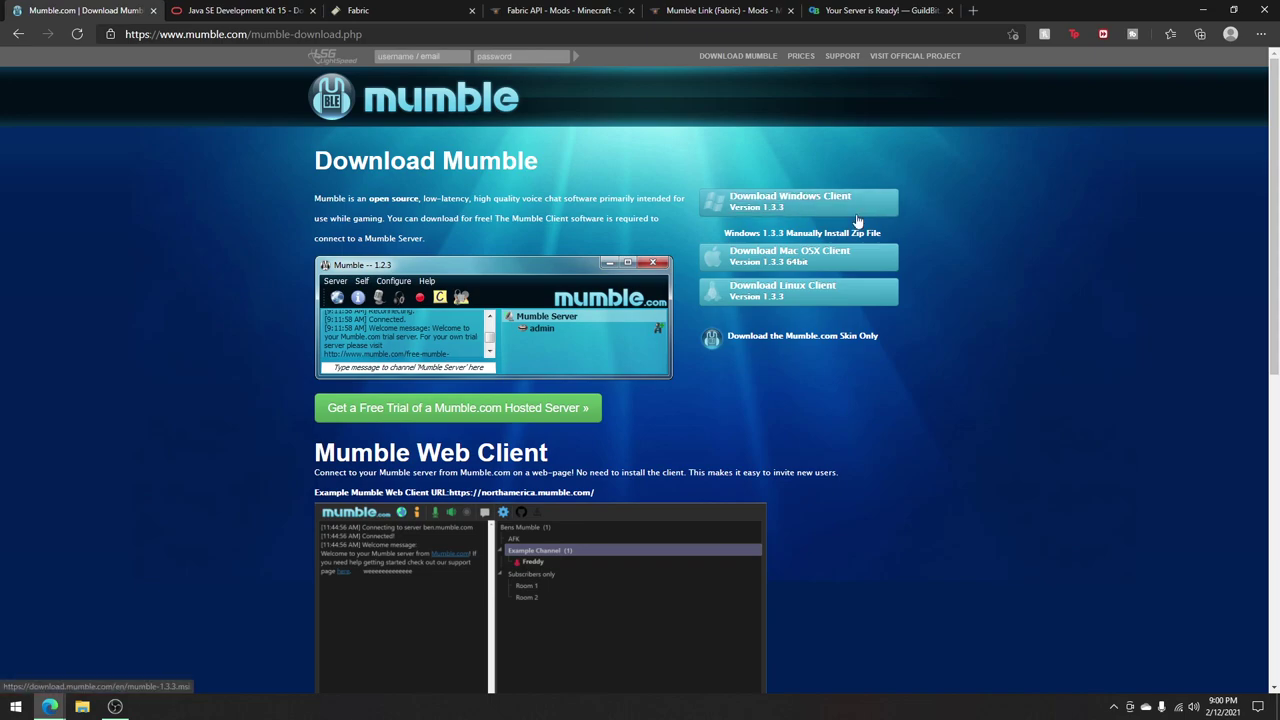
Step: Download the Mumble Windows client installer and save it to the Mumble Tutorial folder
{"action": "left_click", "coordinate": [822, 202]}
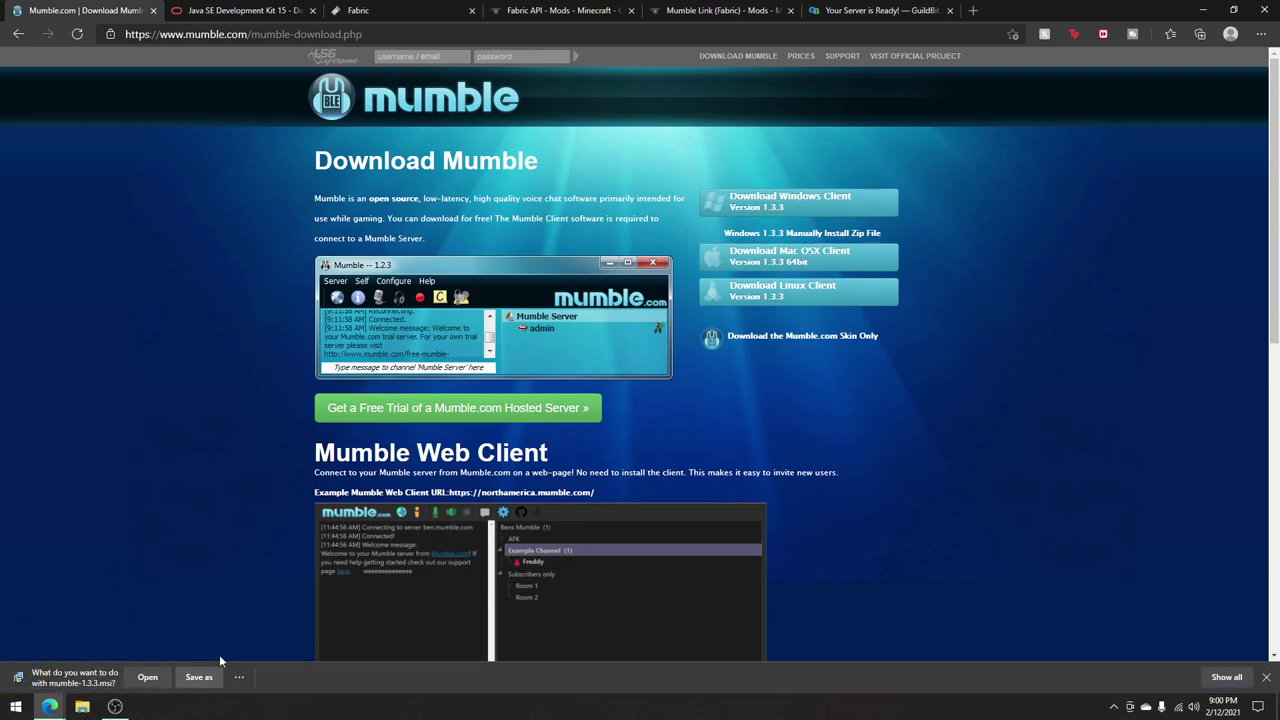
{"action": "left_click", "coordinate": [199, 677]}
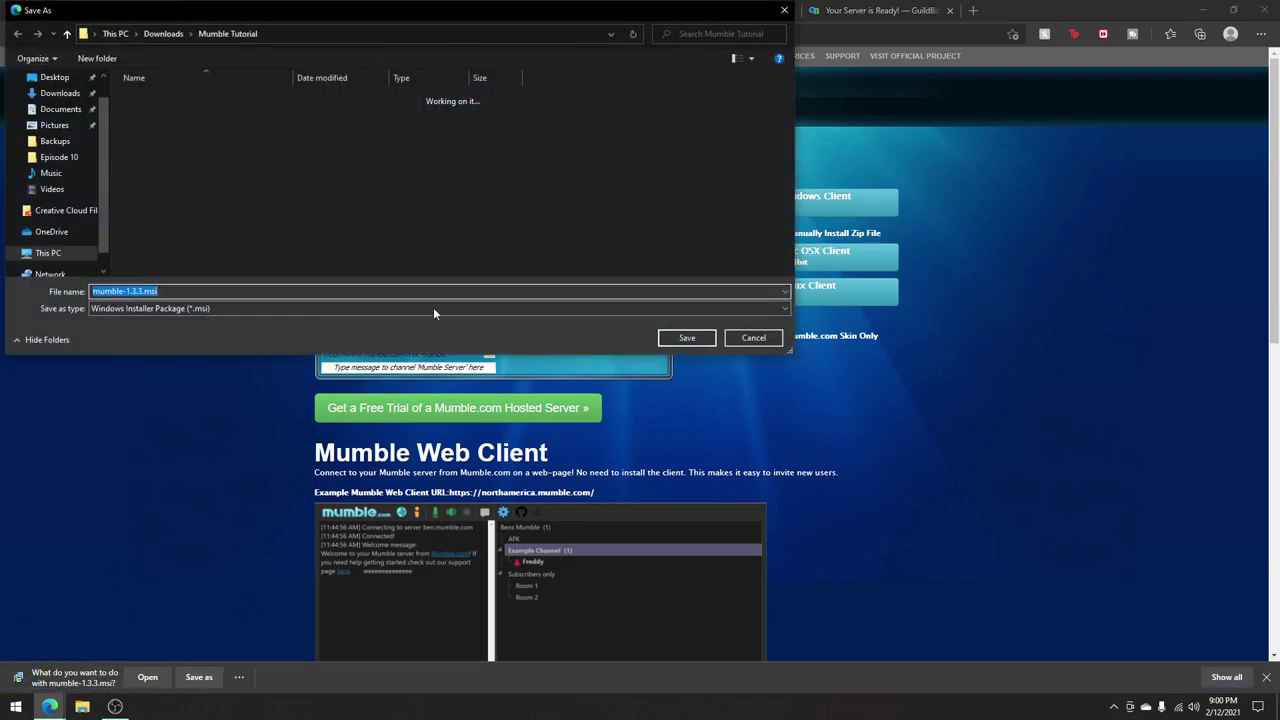
{"action": "left_click", "coordinate": [687, 338]}
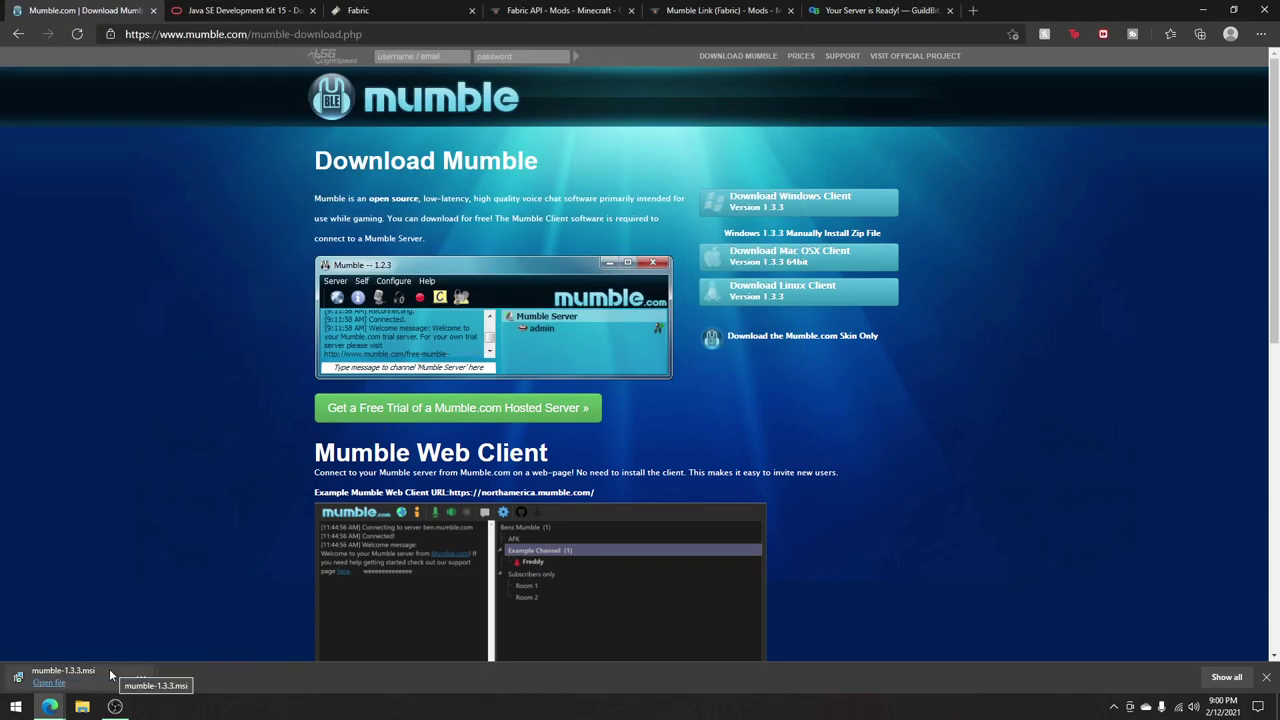
Step: Run the installer, accept the license, and install Mumble 1.3.3 with default components
{"action": "left_click", "coordinate": [110, 675]}
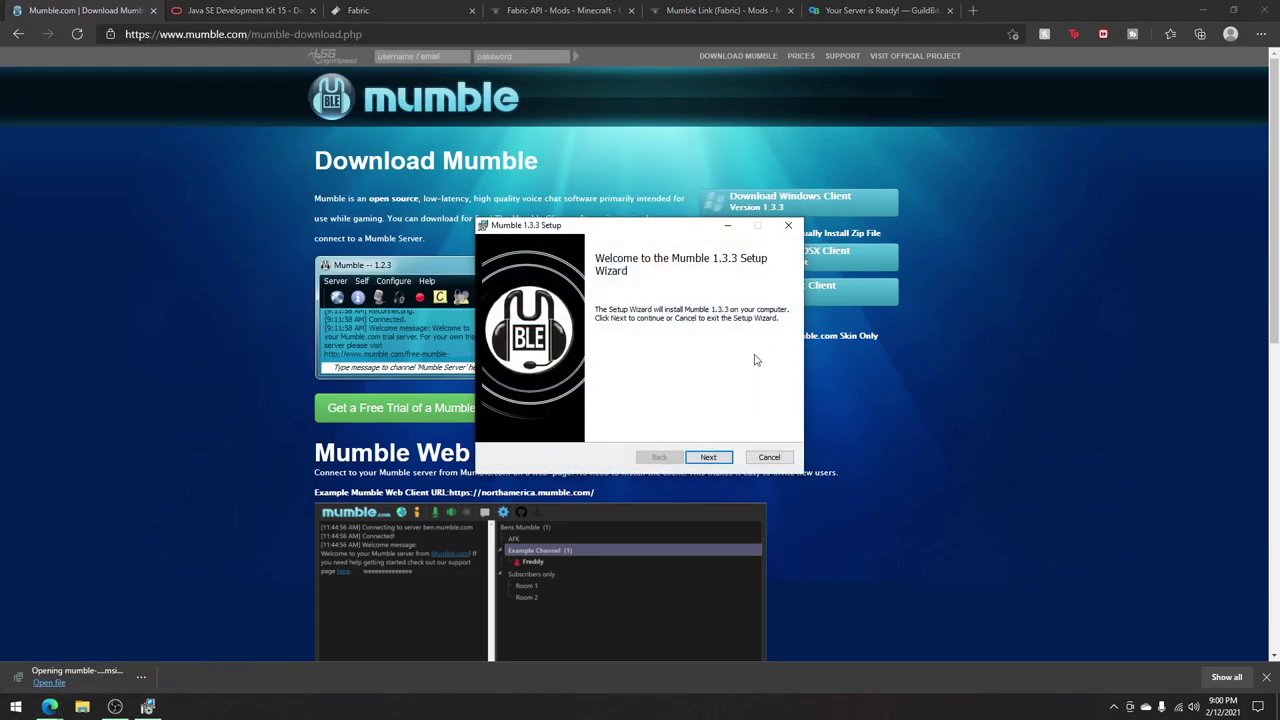
{"action": "left_click", "coordinate": [707, 458]}
{"action": "left_click", "coordinate": [600, 427]}
{"action": "left_click", "coordinate": [712, 458]}
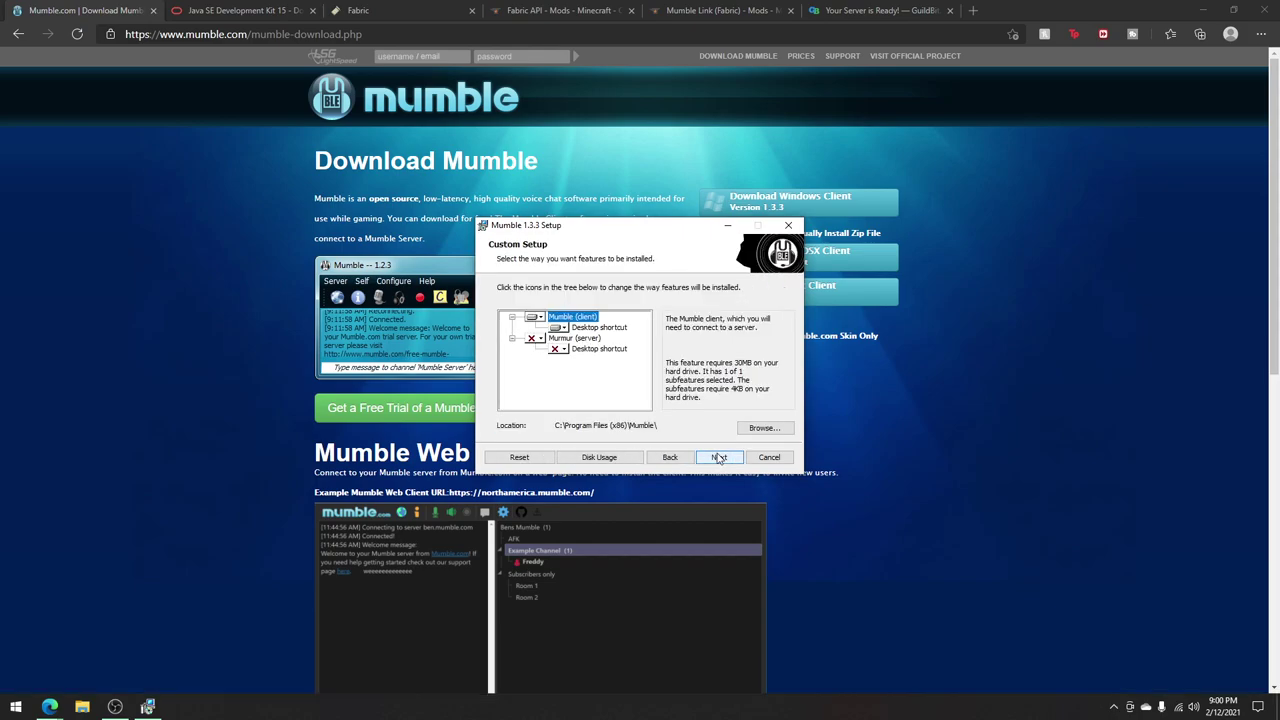
{"action": "left_click", "coordinate": [718, 458]}
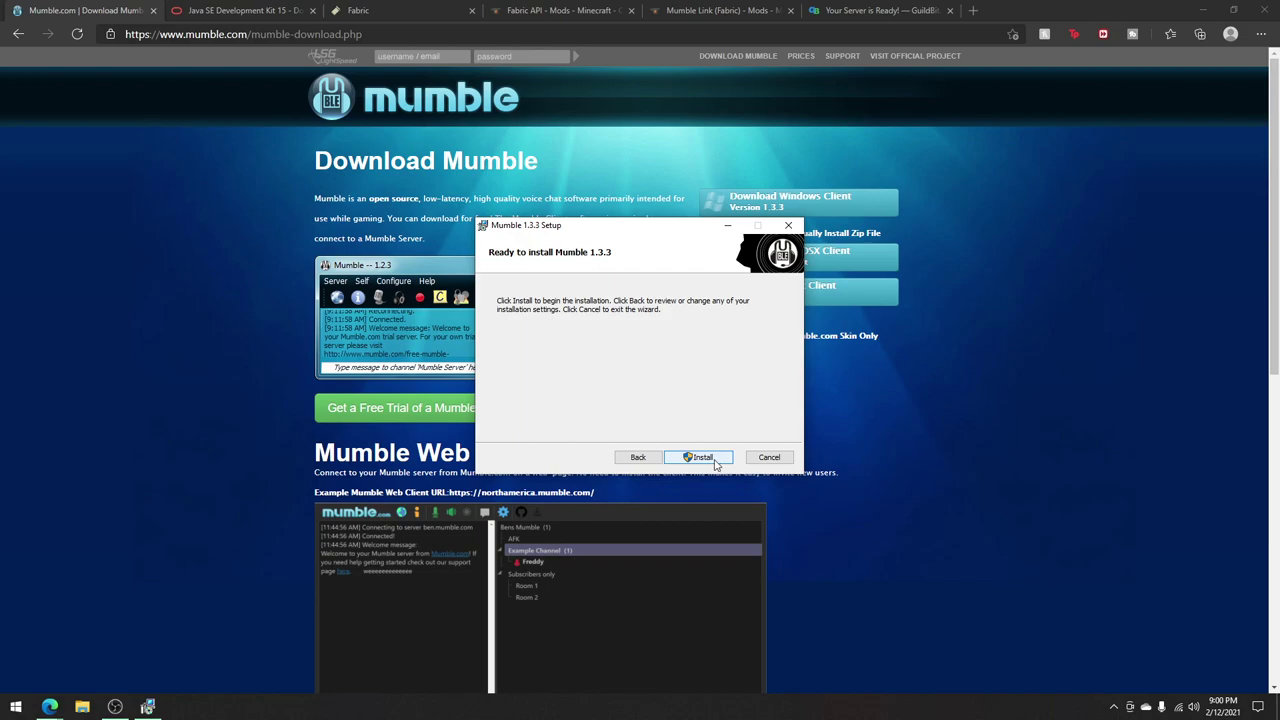
{"action": "left_click", "coordinate": [716, 462]}
{"action": "left_click", "coordinate": [710, 458]}
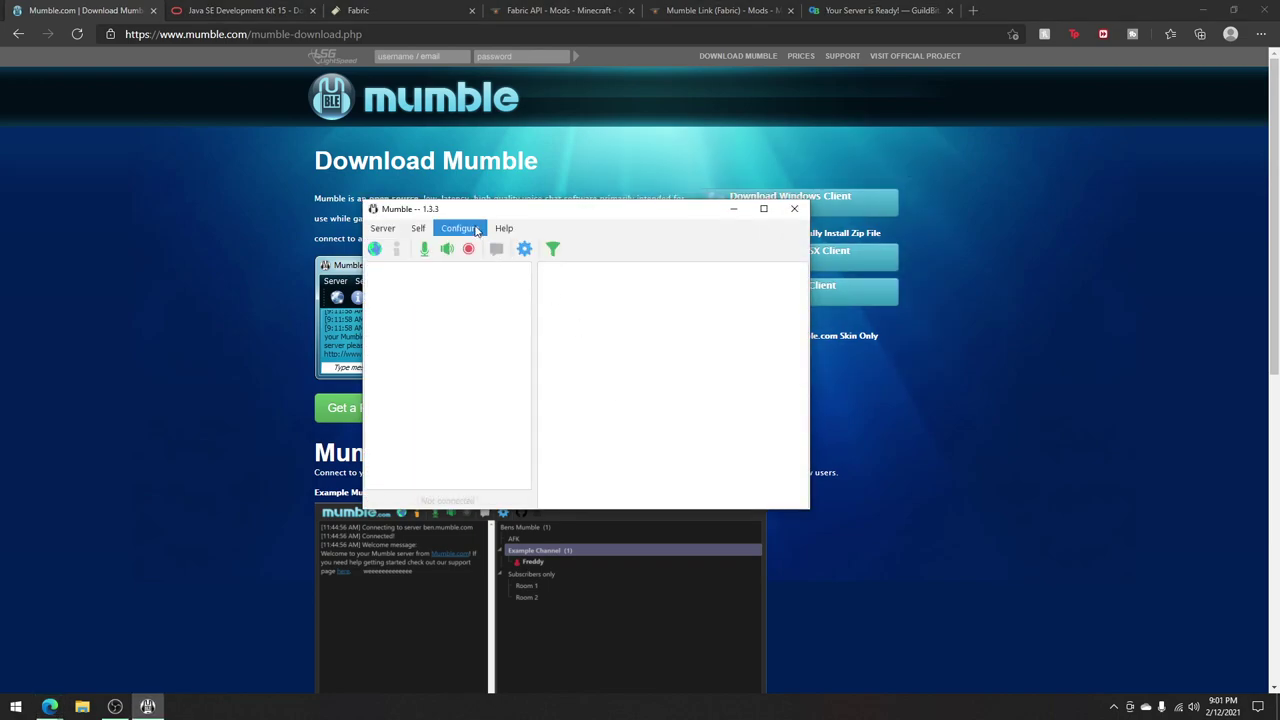
Step: Enable Positional Audio under Audio Output and Link to Game with Transmit Position under Plugins, then apply
{"action": "left_click", "coordinate": [460, 228]}
{"action": "left_click", "coordinate": [468, 248]}
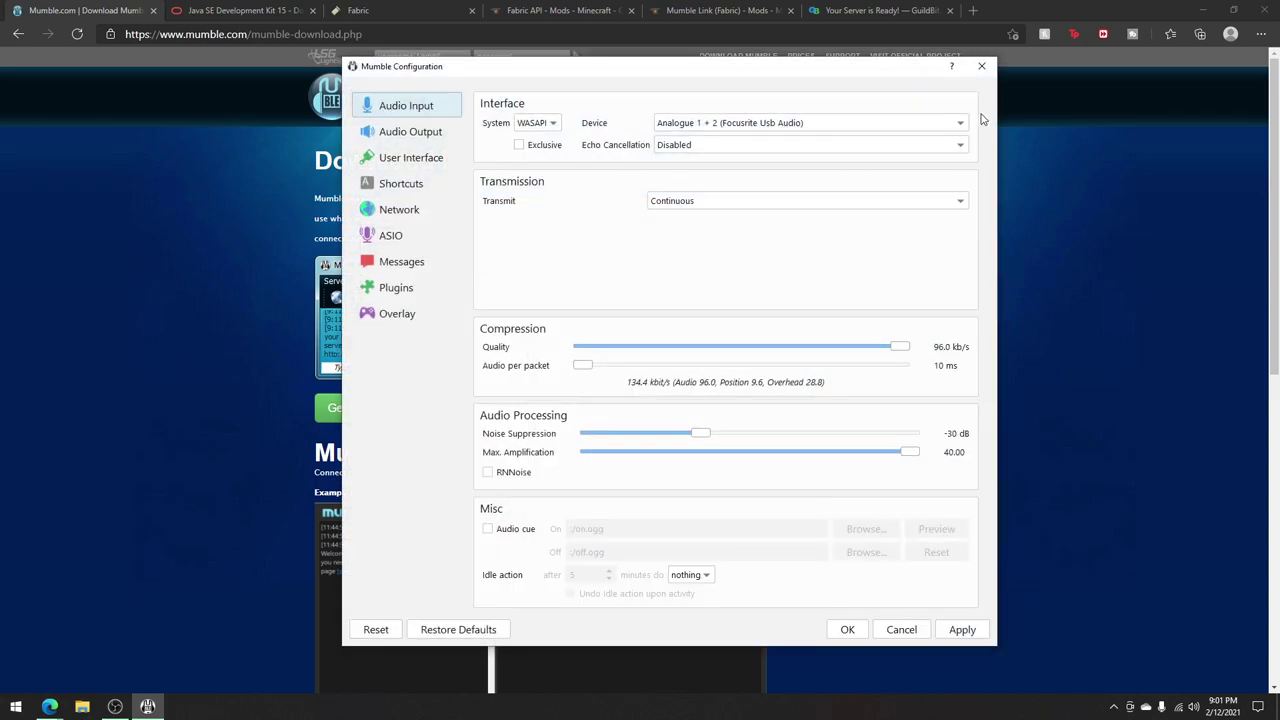
{"action": "left_click", "coordinate": [440, 131]}
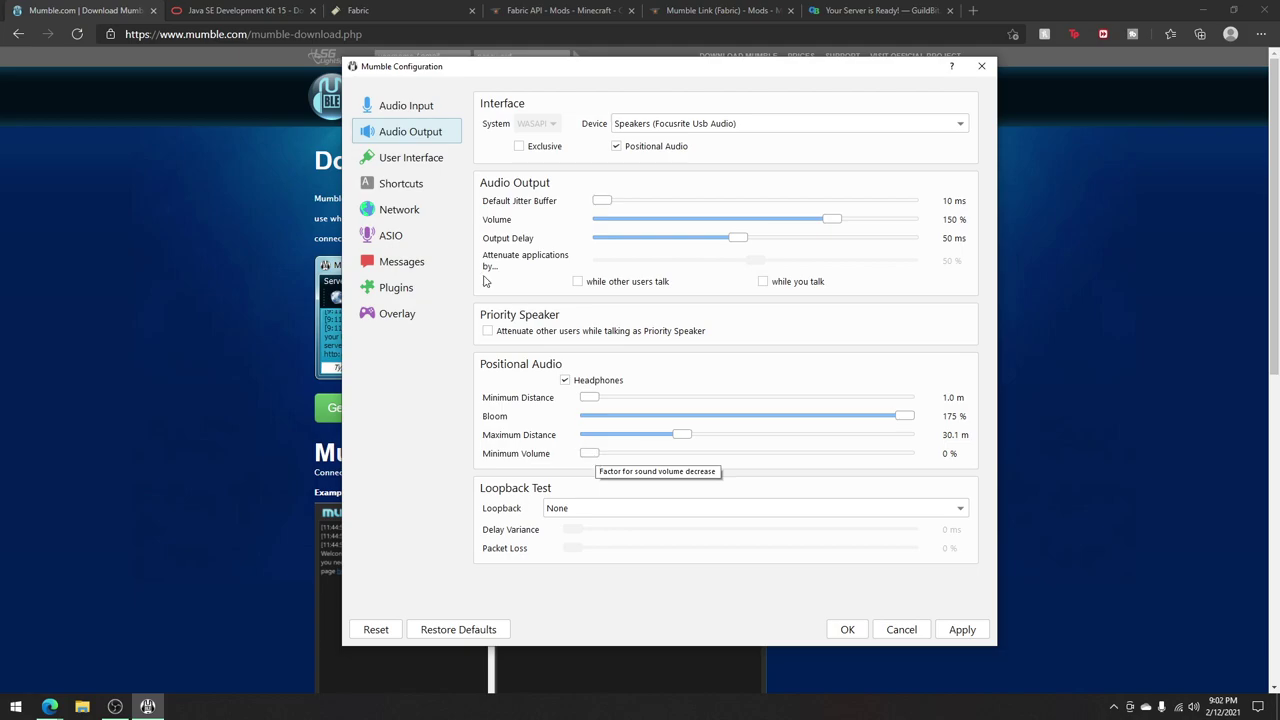
{"action": "left_click", "coordinate": [412, 288]}
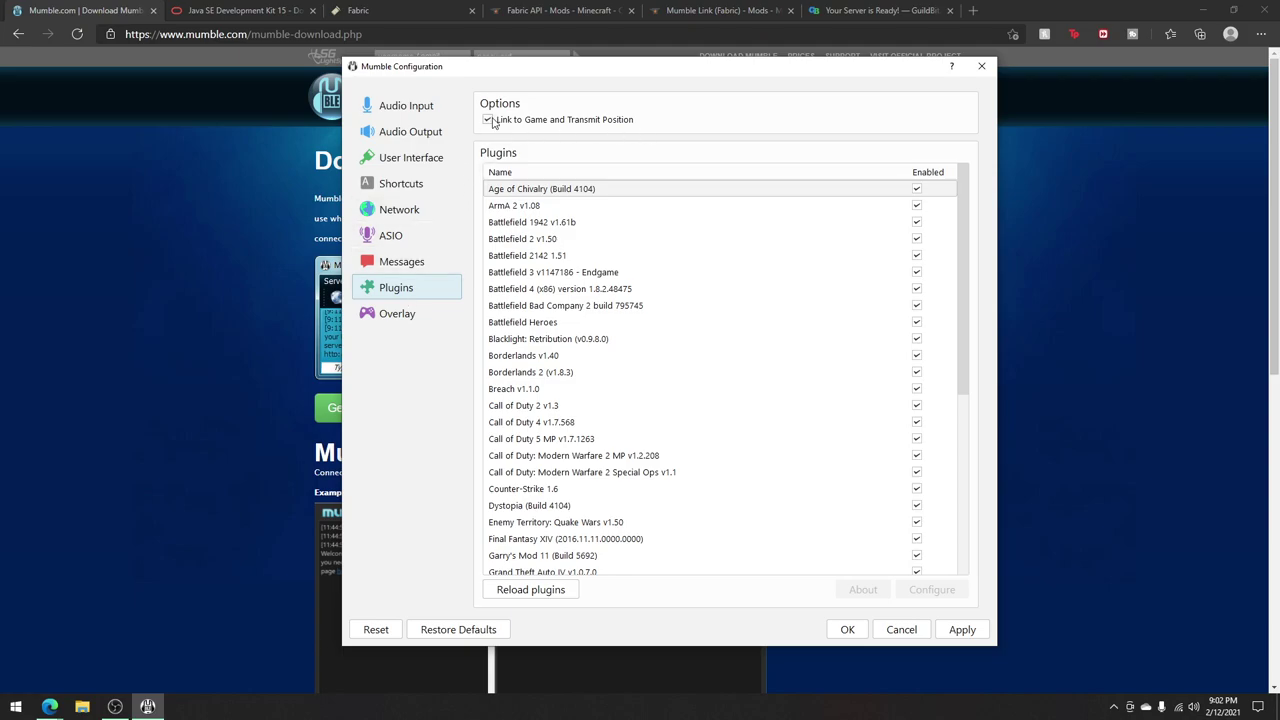
{"action": "left_click", "coordinate": [980, 636]}
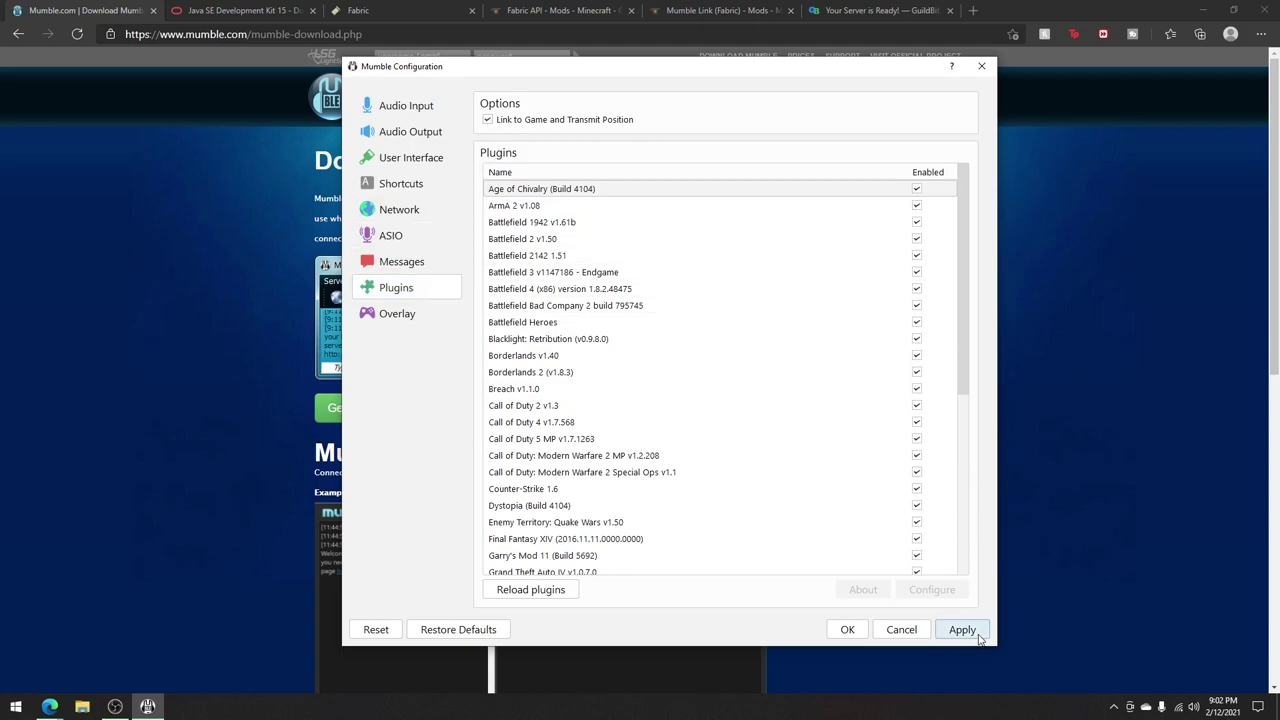
{"action": "left_click", "coordinate": [847, 629]}
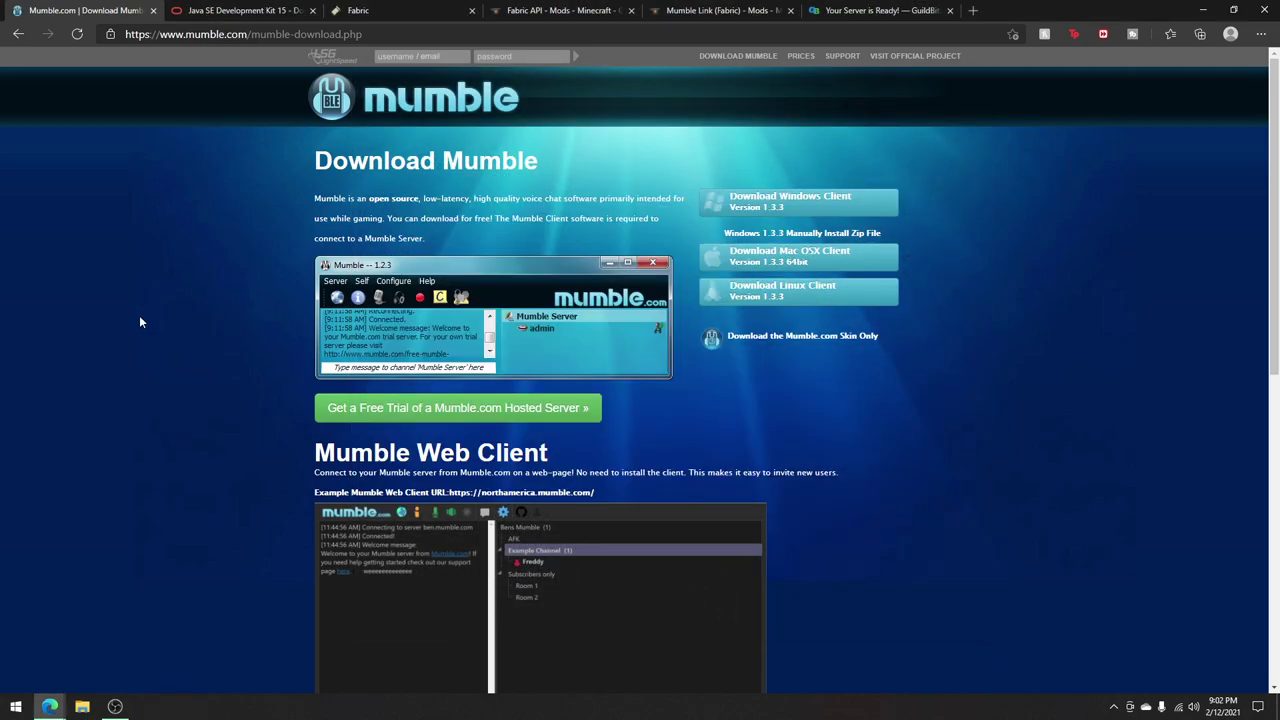
Step: Look through the Java SE Development Kit, Fabric and Fabric API pages in Edge
{"action": "left_click", "coordinate": [224, 13]}
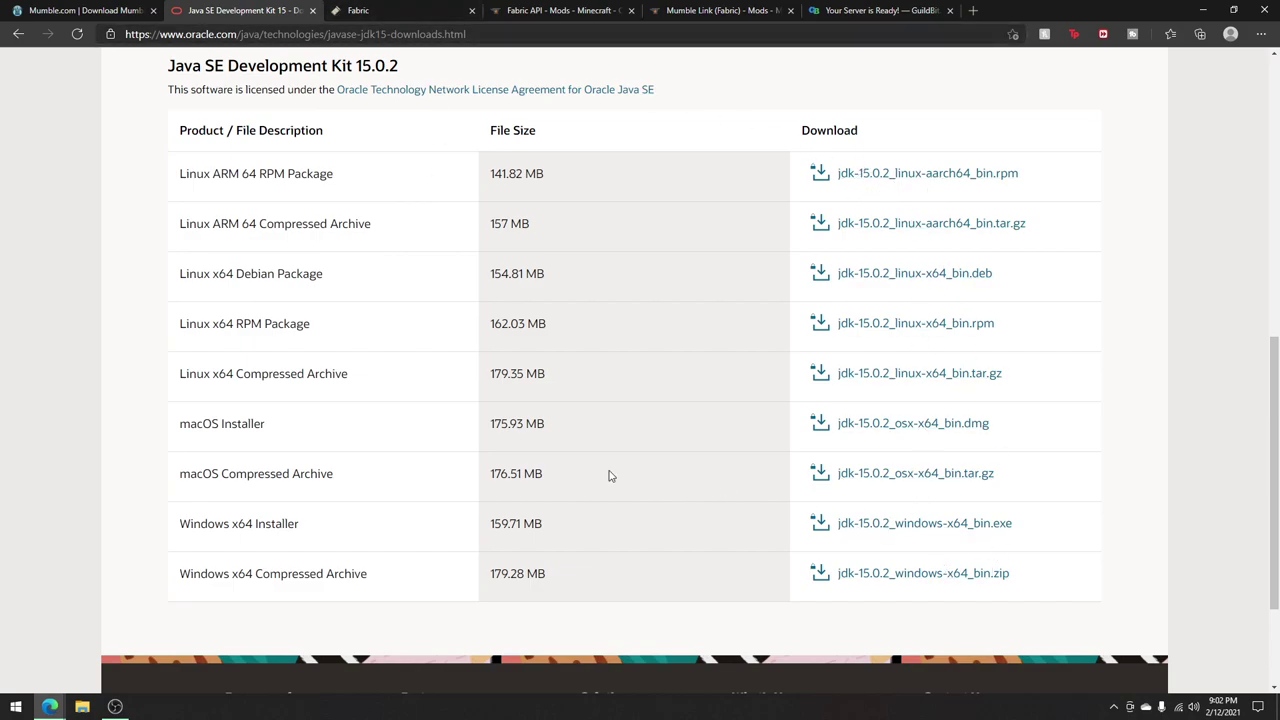
{"action": "key", "text": "ctrl+Tab"}
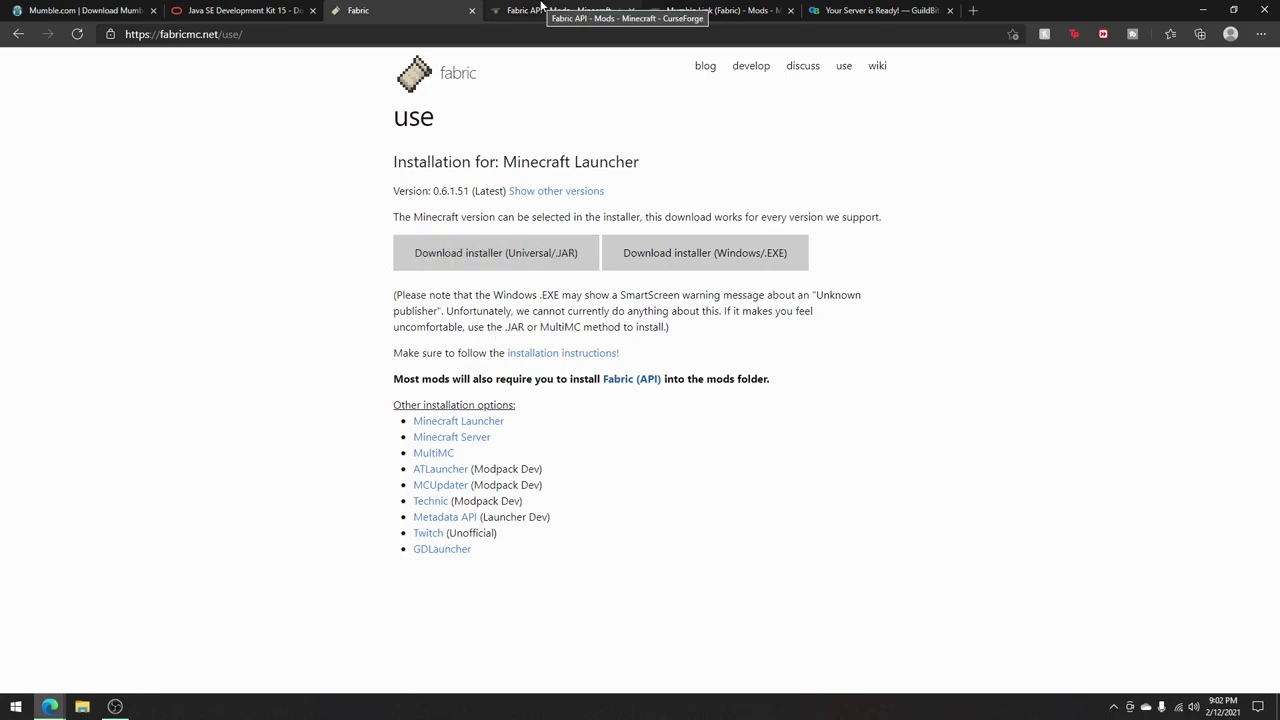
{"action": "left_click", "coordinate": [540, 7]}
{"action": "scroll", "coordinate": [589, 474], "scroll_direction": "up", "scroll_amount": 5}
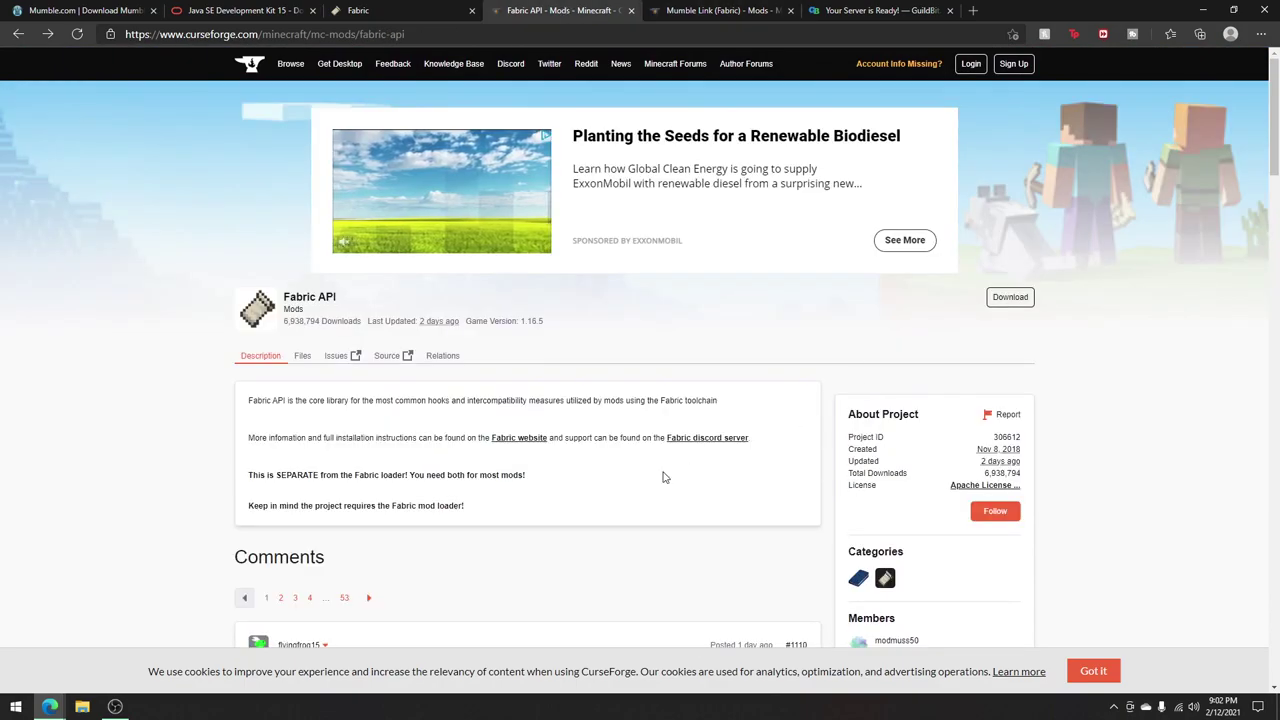
{"action": "scroll", "coordinate": [992, 584], "scroll_direction": "down", "scroll_amount": 2}
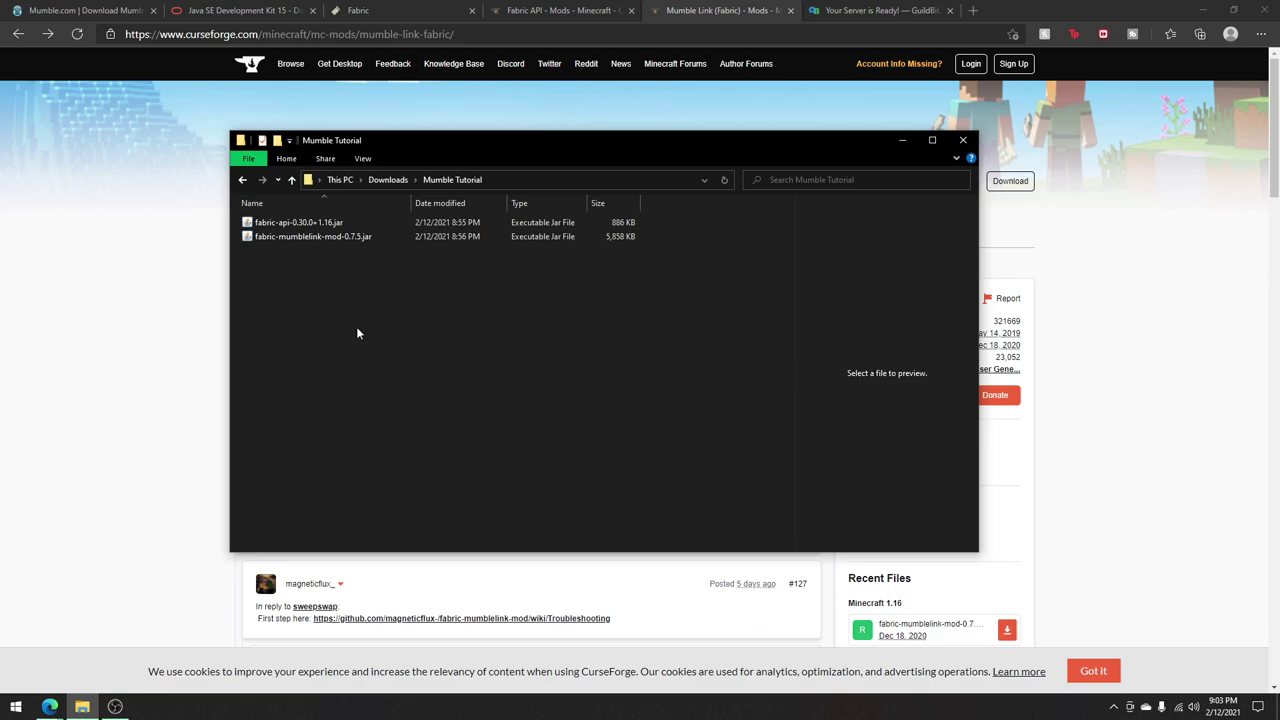
Step: Select the two downloaded jar files, then open the AppData Roaming folder via %appdata%
{"action": "left_click_drag", "start_coordinate": [358, 333], "coordinate": [330, 218]}
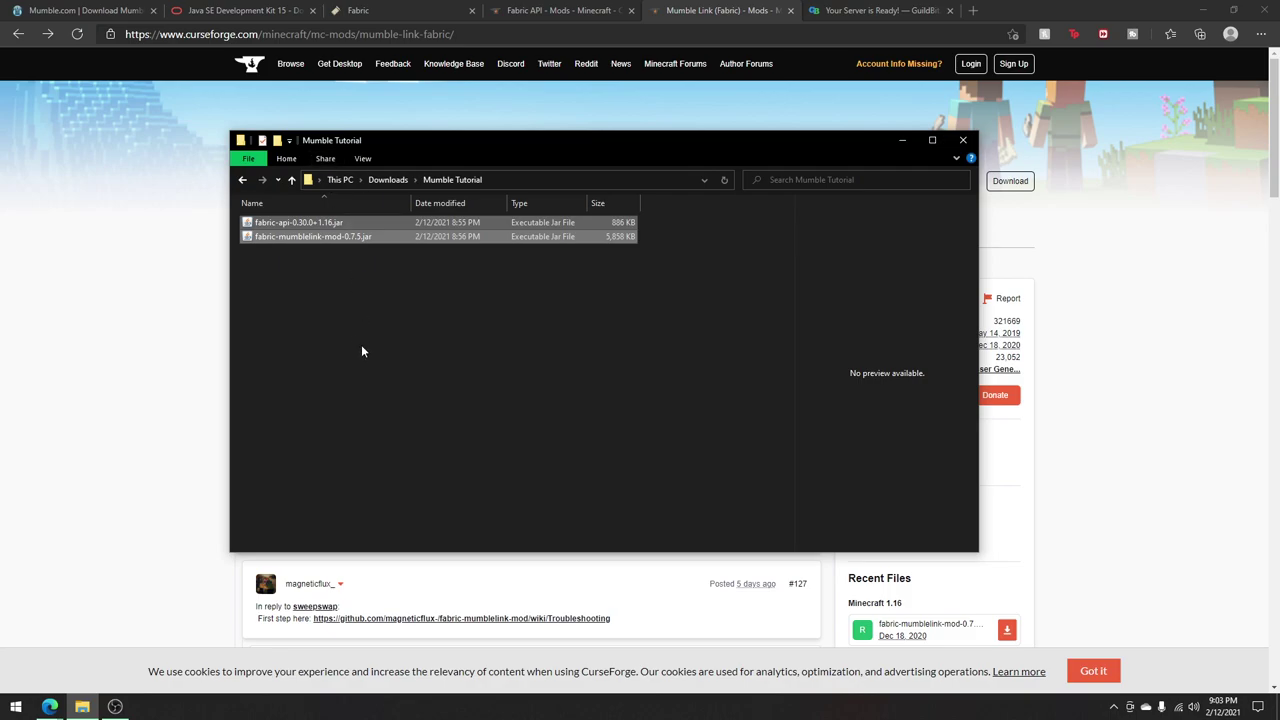
{"action": "left_click", "coordinate": [963, 140]}
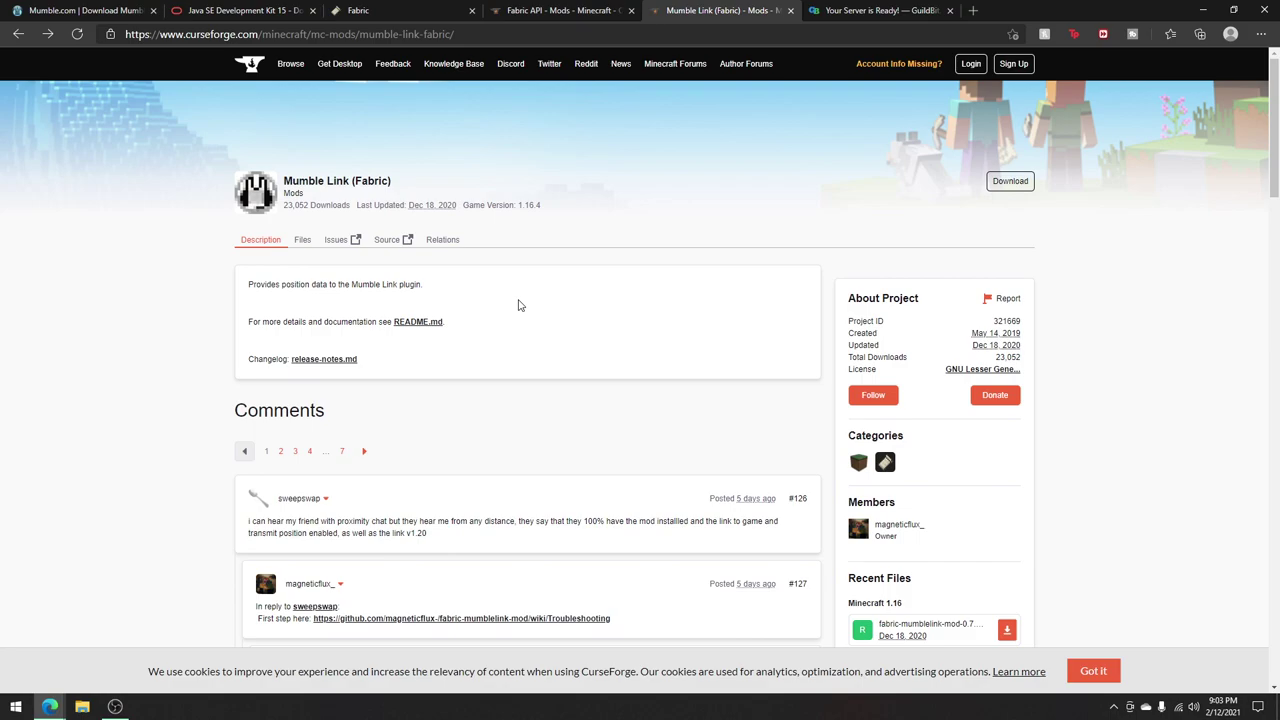
{"action": "key", "text": "super+r"}
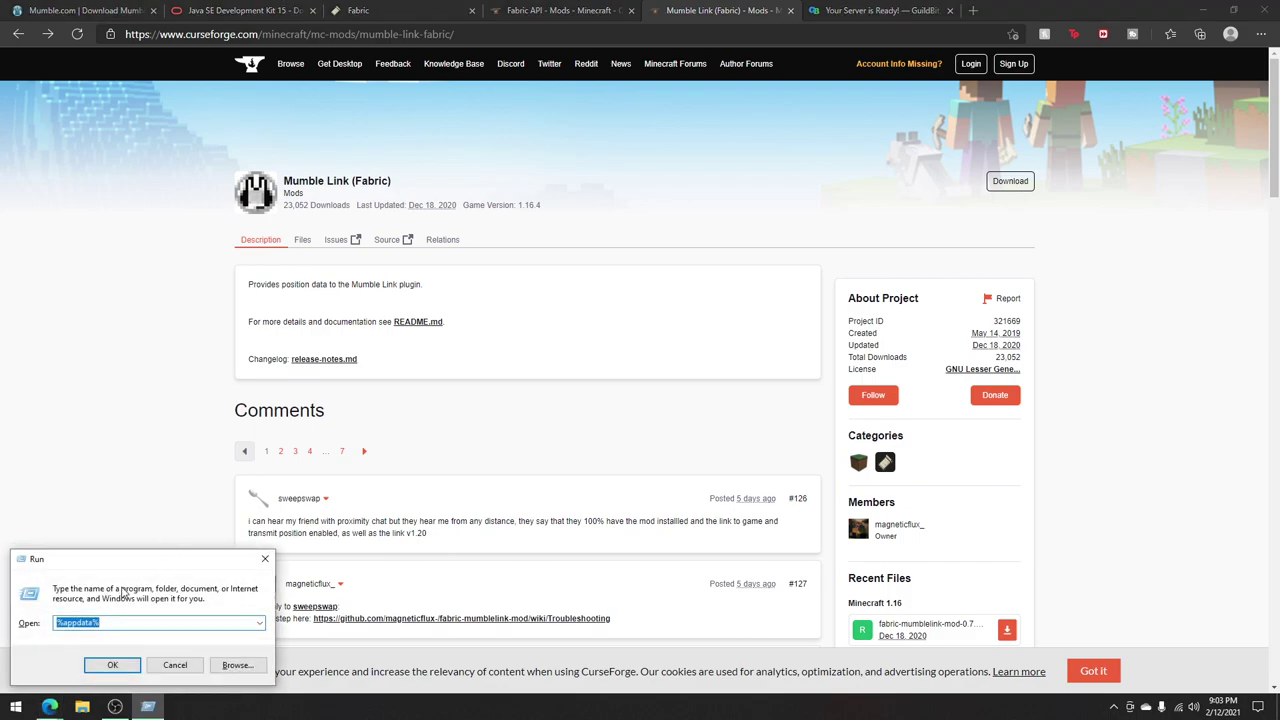
{"action": "left_click", "coordinate": [97, 582]}
{"action": "left_click_drag", "start_coordinate": [97, 582], "coordinate": [140, 579]}
{"action": "left_click", "coordinate": [142, 579]}
{"action": "left_click", "coordinate": [143, 620]}
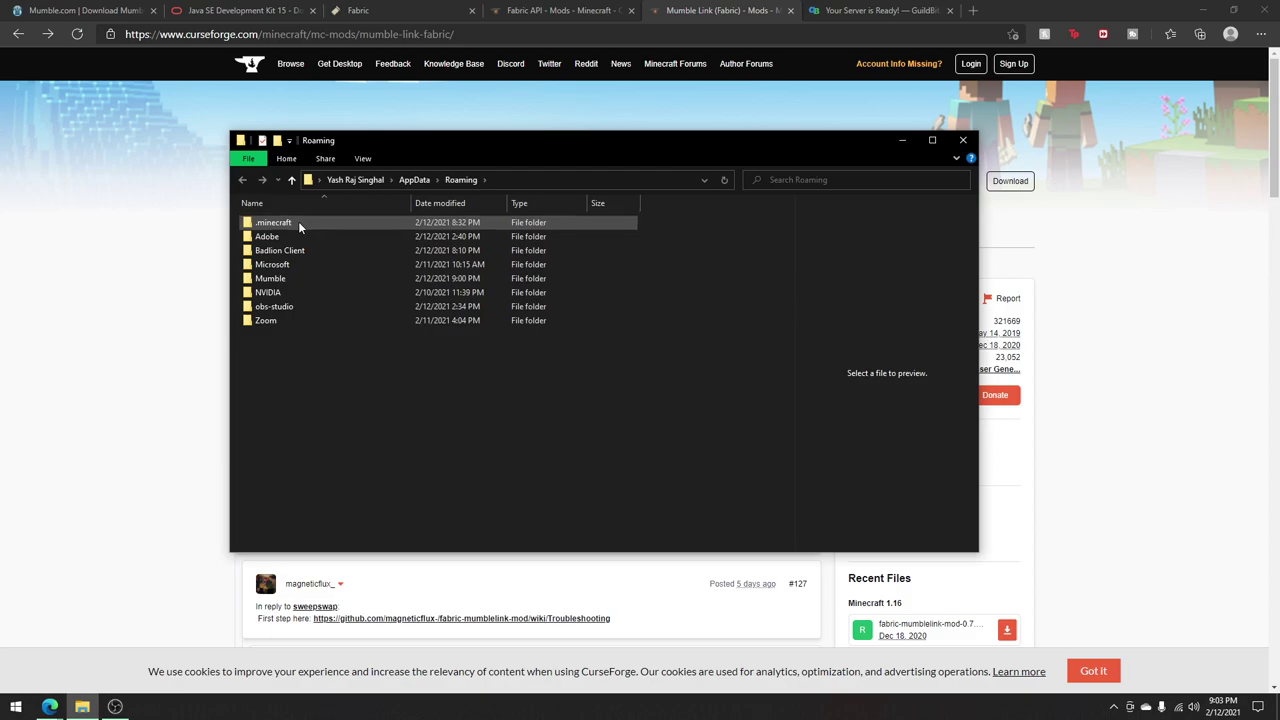
Step: Navigate into the .minecraft folder and open its mods folder
{"action": "double_click", "coordinate": [299, 224]}
{"action": "left_click", "coordinate": [461, 179]}
{"action": "double_click", "coordinate": [383, 224]}
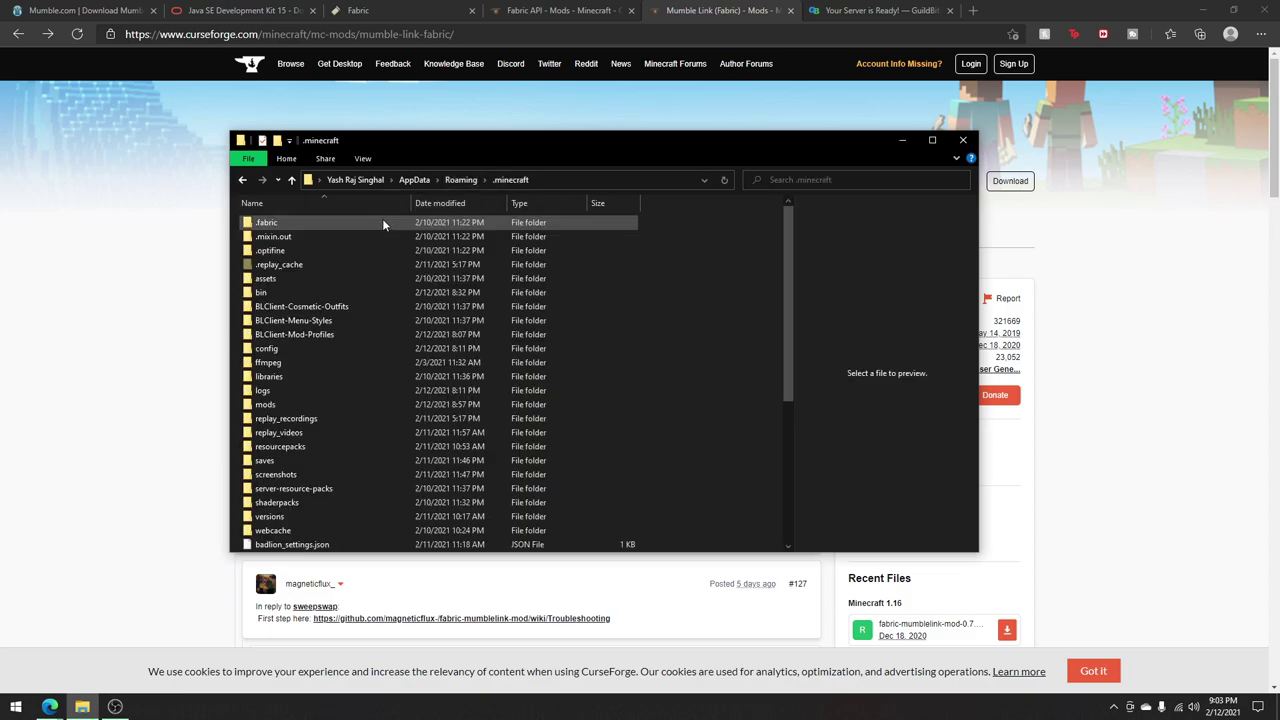
{"action": "scroll", "coordinate": [688, 400], "scroll_direction": "down", "scroll_amount": 5}
{"action": "scroll", "coordinate": [686, 397], "scroll_direction": "up", "scroll_amount": 5}
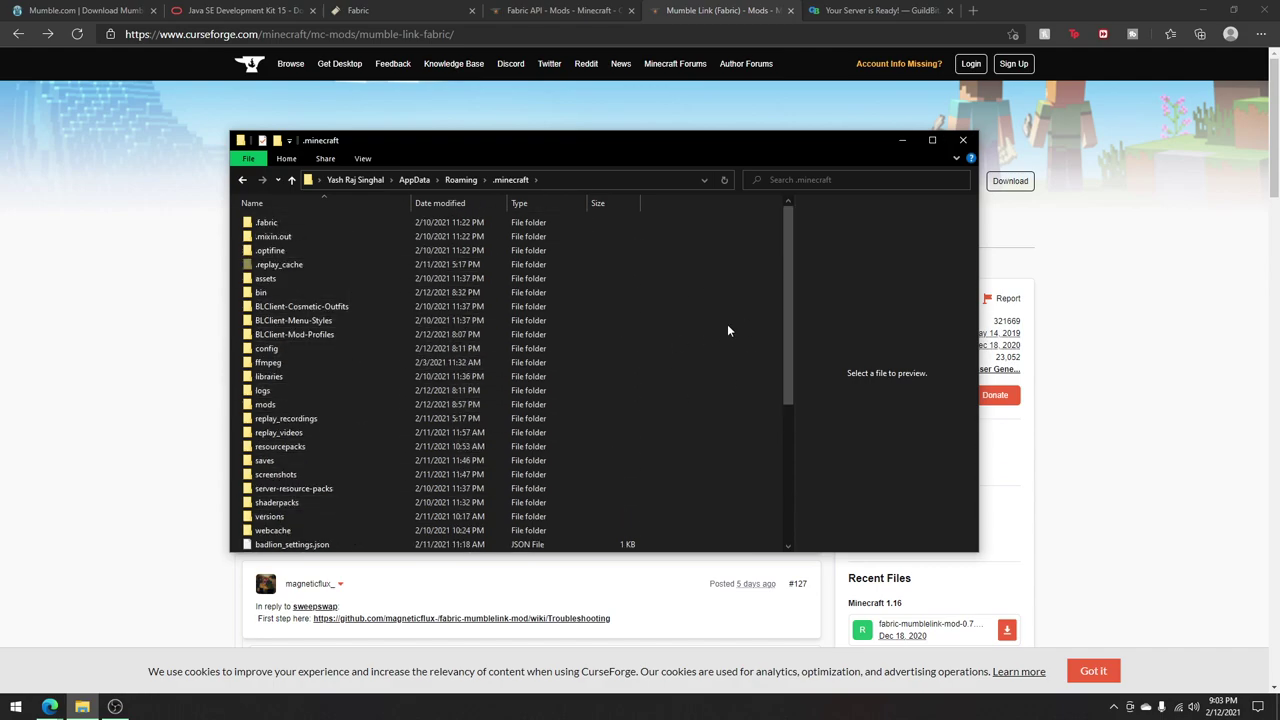
{"action": "scroll", "coordinate": [710, 331], "scroll_direction": "down", "scroll_amount": 5}
{"action": "scroll", "coordinate": [620, 300], "scroll_direction": "up", "scroll_amount": 5}
{"action": "left_click", "coordinate": [362, 405]}
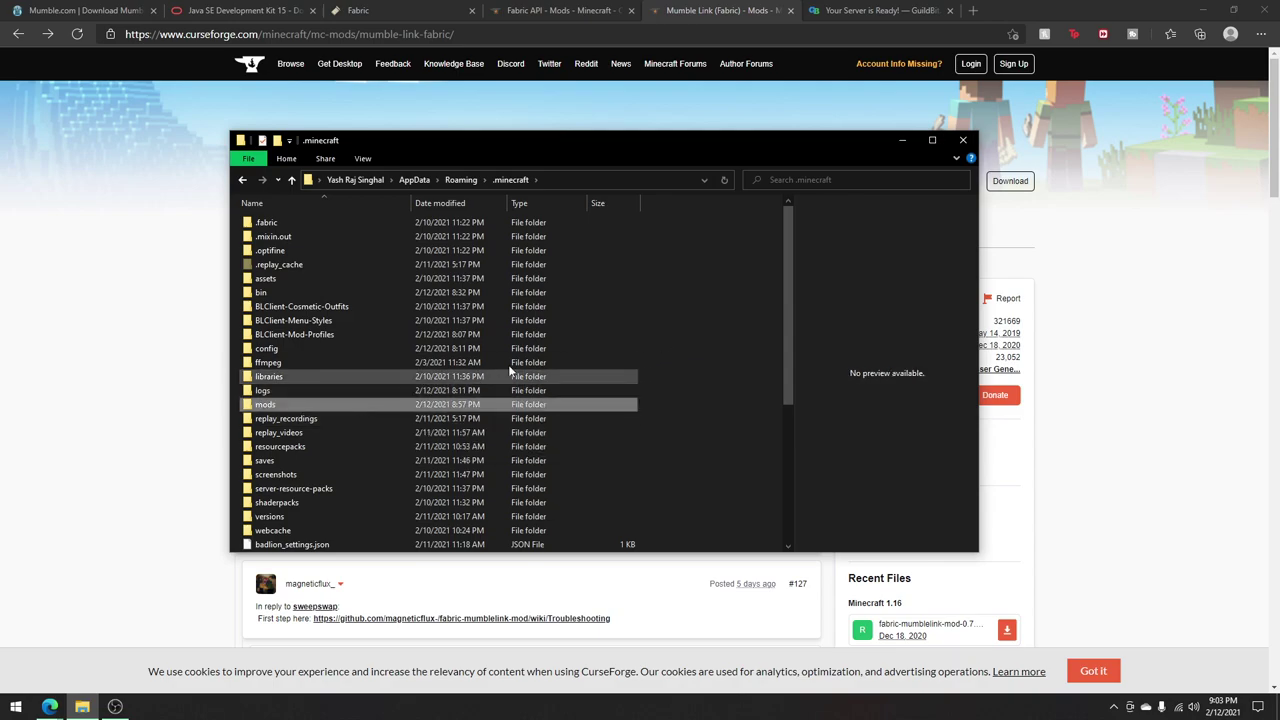
{"action": "right_click", "coordinate": [678, 312]}
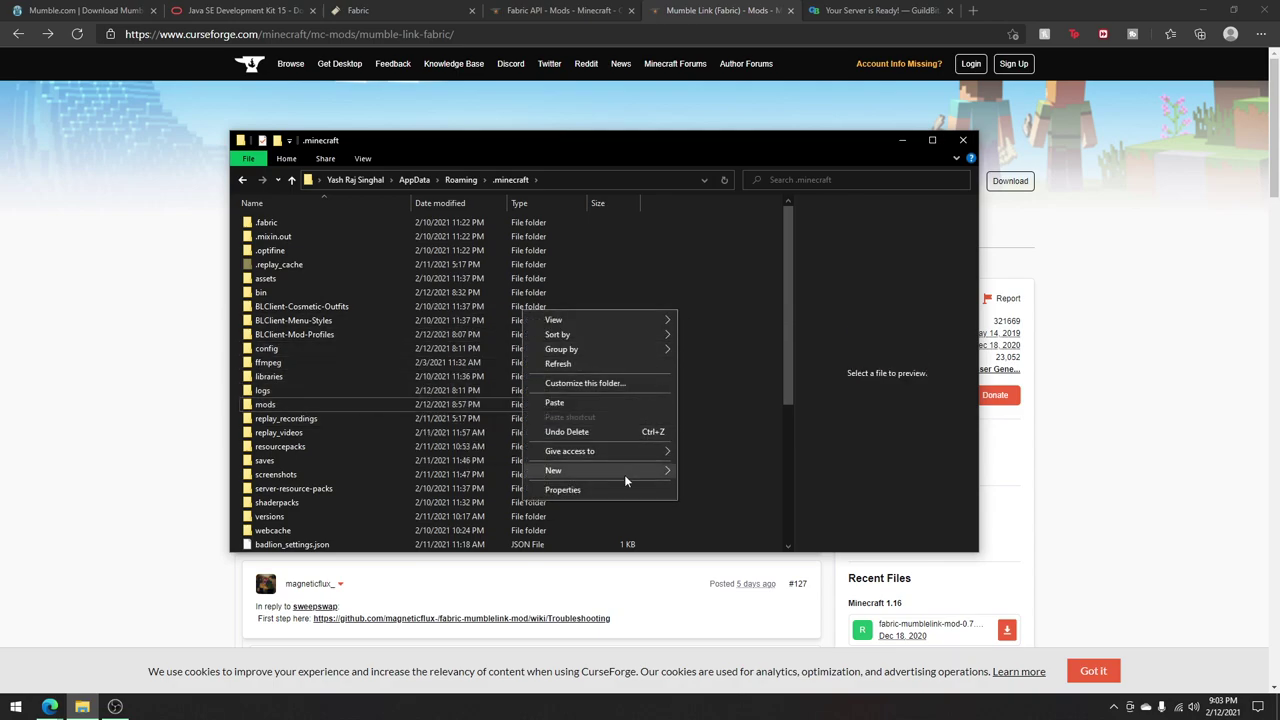
{"action": "left_click", "coordinate": [661, 365]}
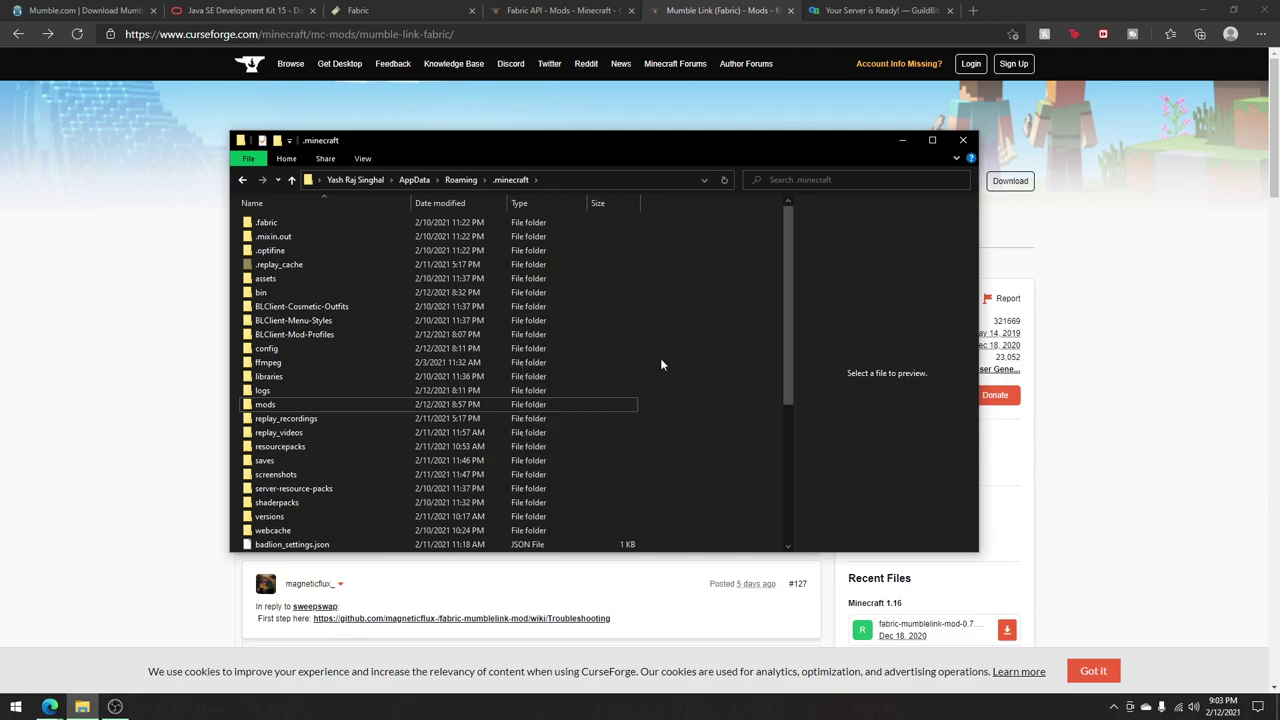
{"action": "key", "text": "Return"}
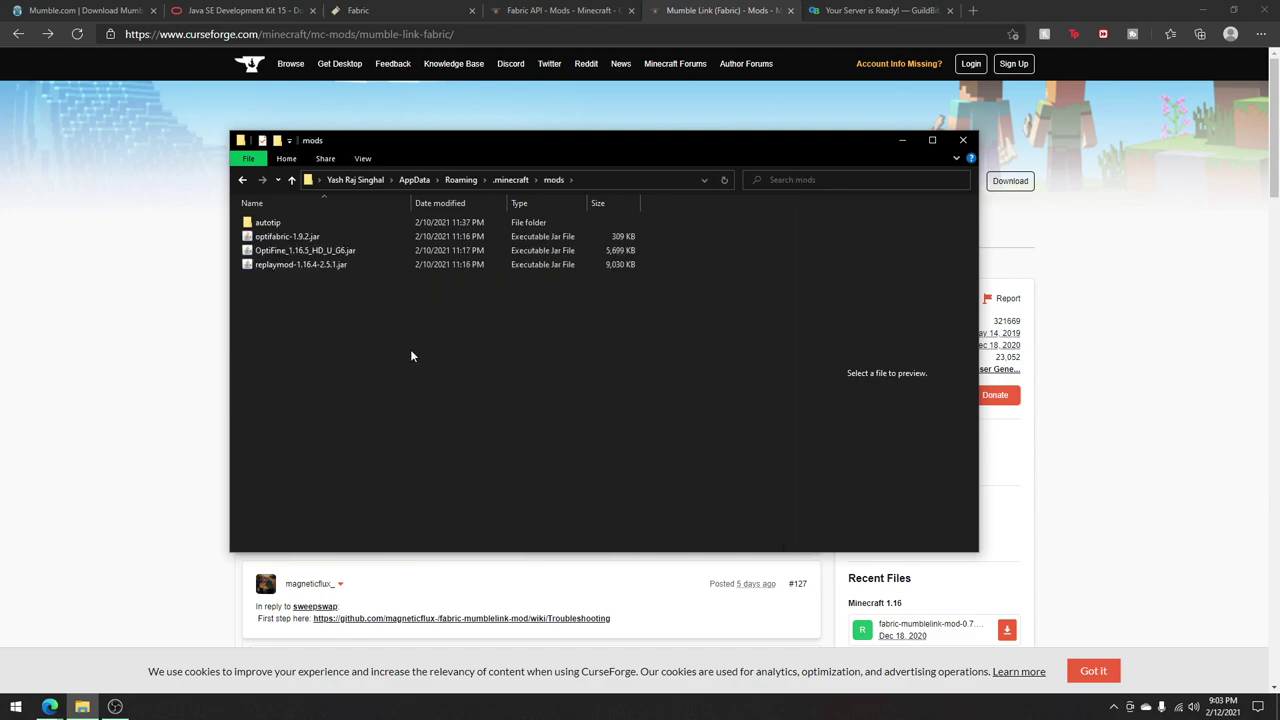
Step: Paste fabric-api-0.30.0+1.16.jar and fabric-mumblelink-mod-0.7.5.jar into the mods folder
{"action": "key", "text": "ctrl+v"}
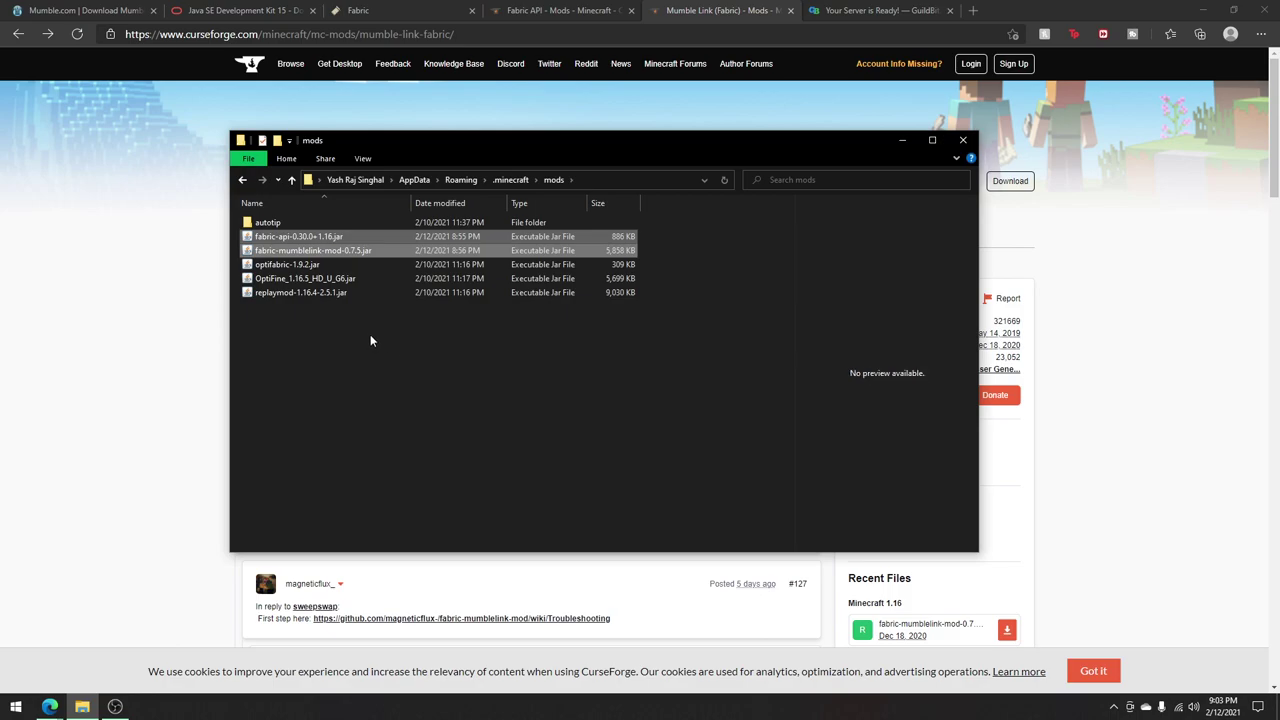
{"action": "left_click", "coordinate": [370, 341]}
{"action": "left_click_drag", "start_coordinate": [656, 238], "coordinate": [656, 252]}
{"action": "left_click", "coordinate": [700, 240]}
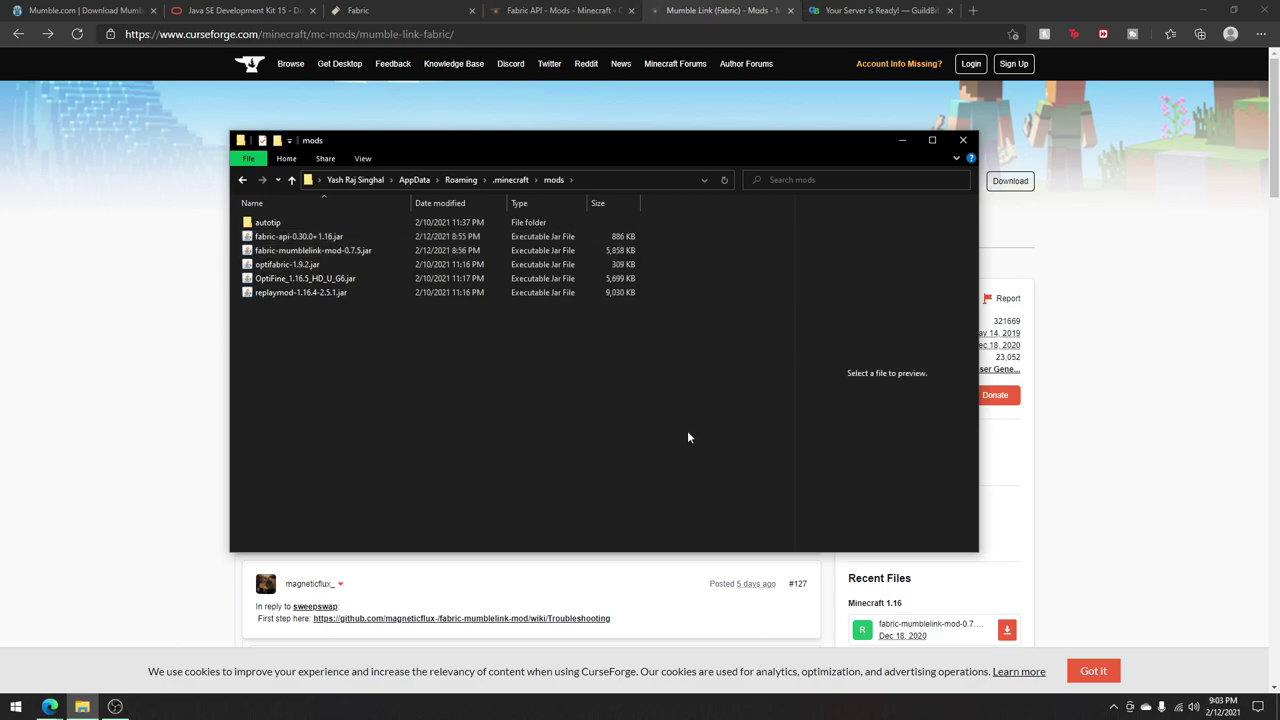
Step: On GuildBit, set a server password and deploy the one-hour San Francisco Mumble server
{"action": "left_click", "coordinate": [880, 10]}
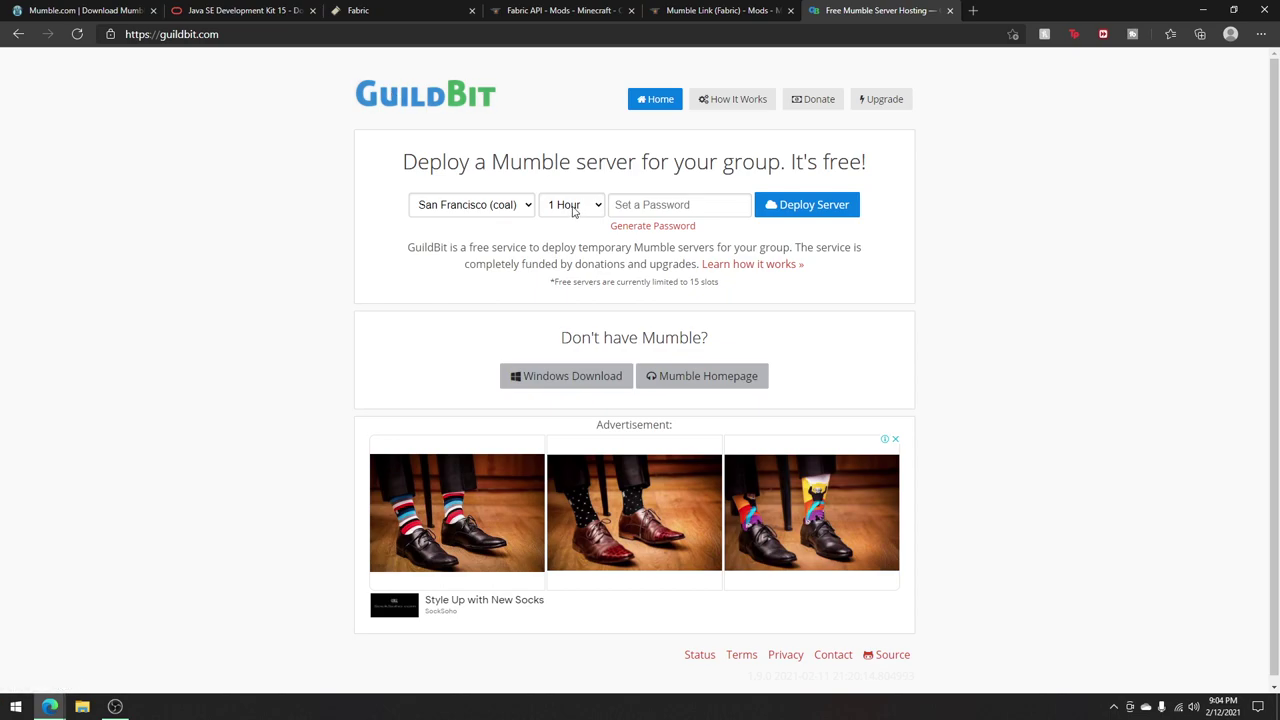
{"action": "left_click", "coordinate": [628, 207]}
{"action": "type", "text": "12345"}
{"action": "left_click", "coordinate": [798, 206]}
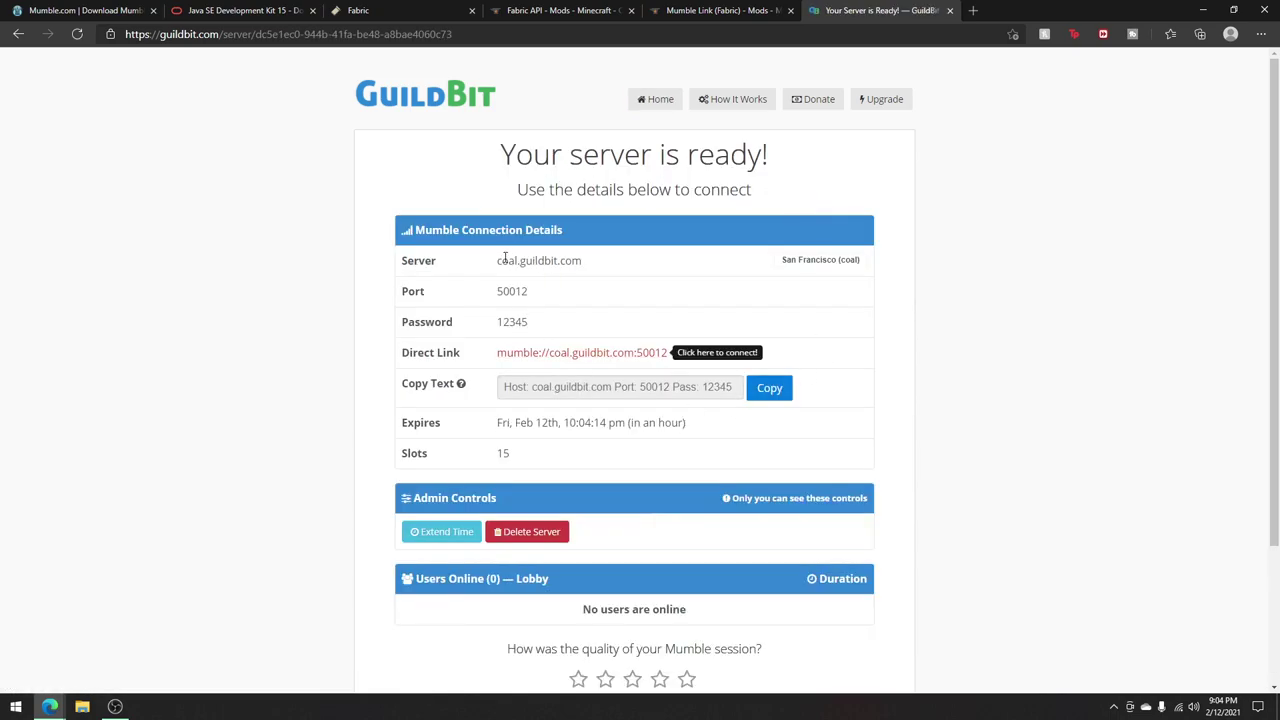
Step: Start a new server entry, stepping through the Port (64738), Username and Label fields
{"action": "left_click_drag", "start_coordinate": [883, 197], "coordinate": [821, 159]}
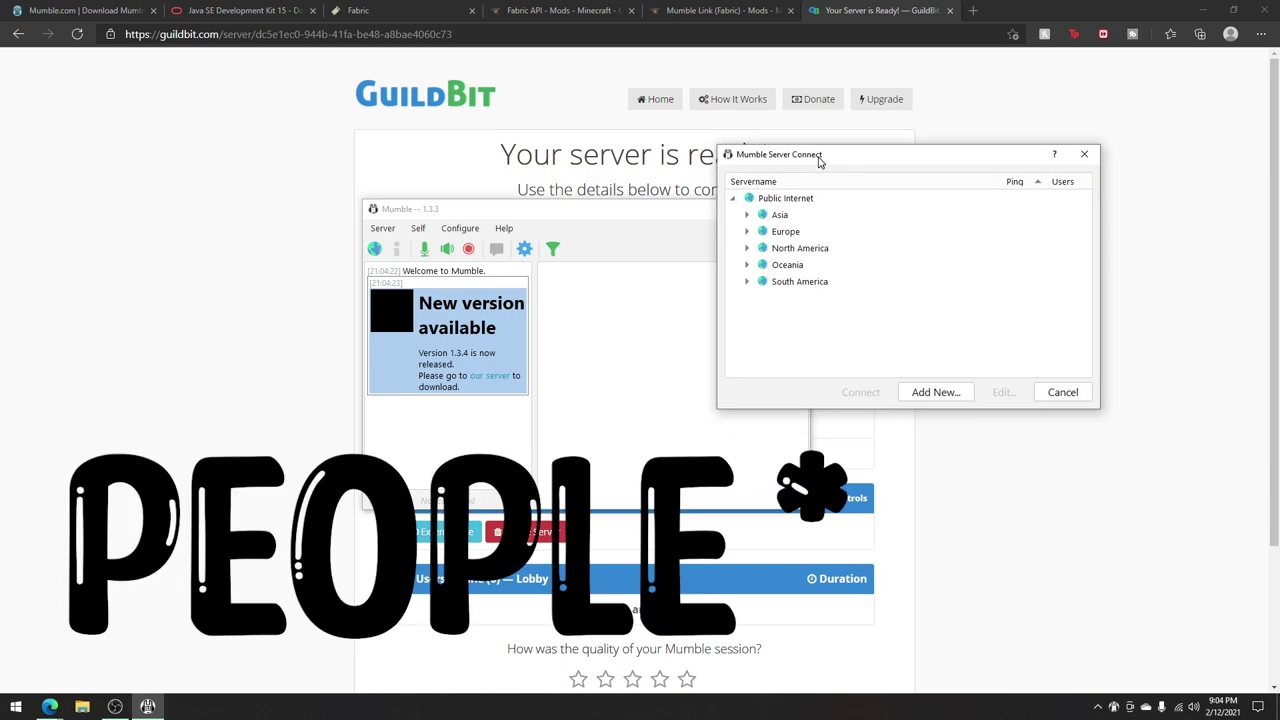
{"action": "left_click", "coordinate": [934, 392]}
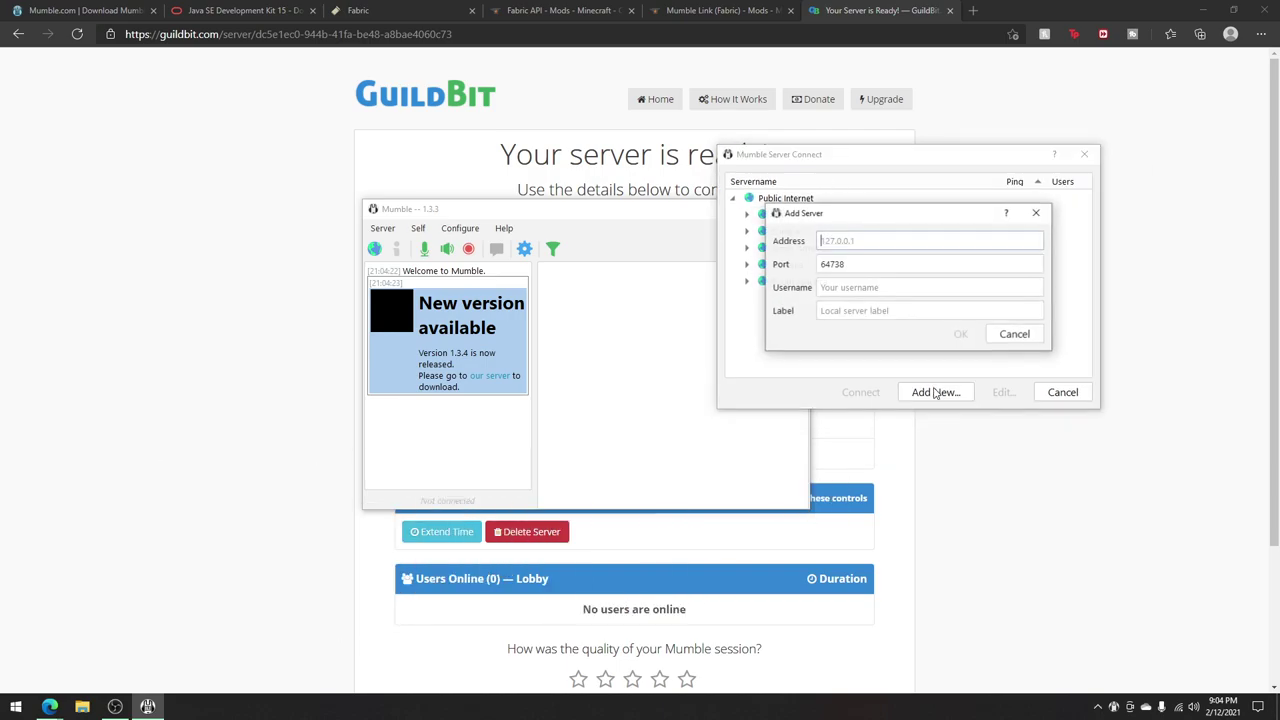
{"action": "double_click", "coordinate": [851, 263]}
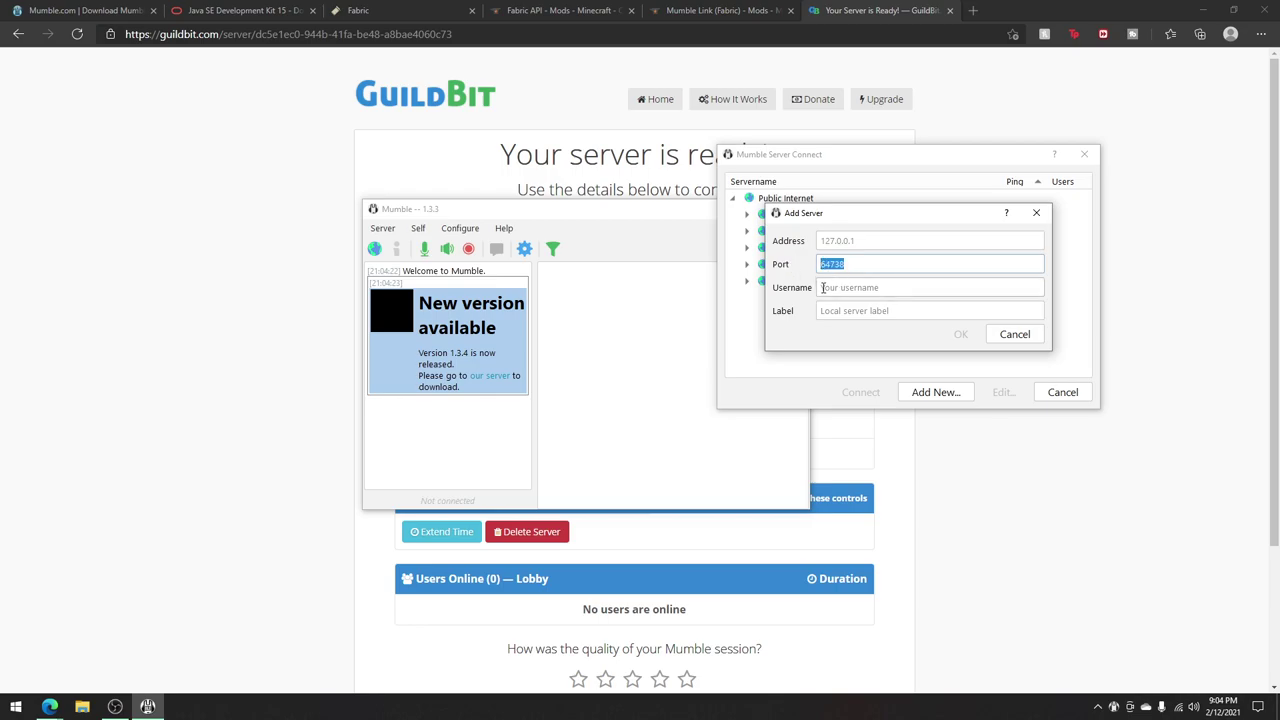
{"action": "left_click", "coordinate": [823, 287]}
{"action": "left_click", "coordinate": [838, 310]}
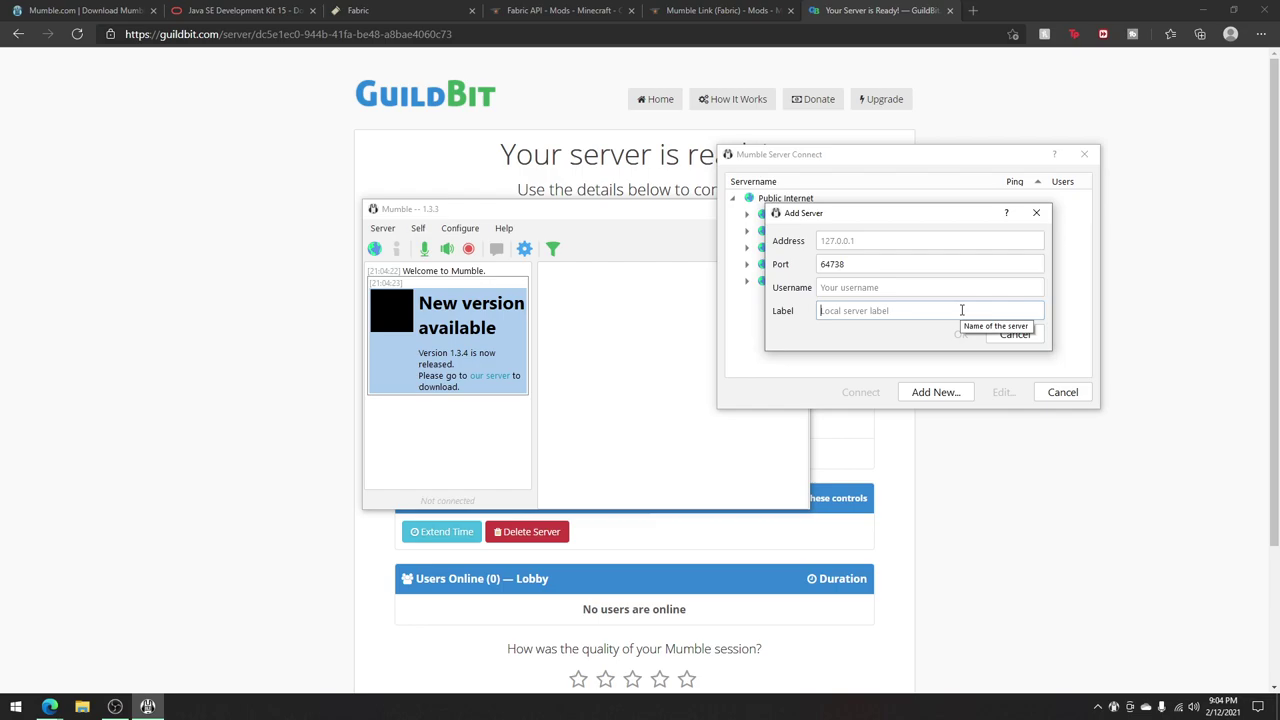
Step: Cancel the new server and the connection list, then close Mumble
{"action": "left_click", "coordinate": [1015, 334]}
{"action": "left_click", "coordinate": [1084, 154]}
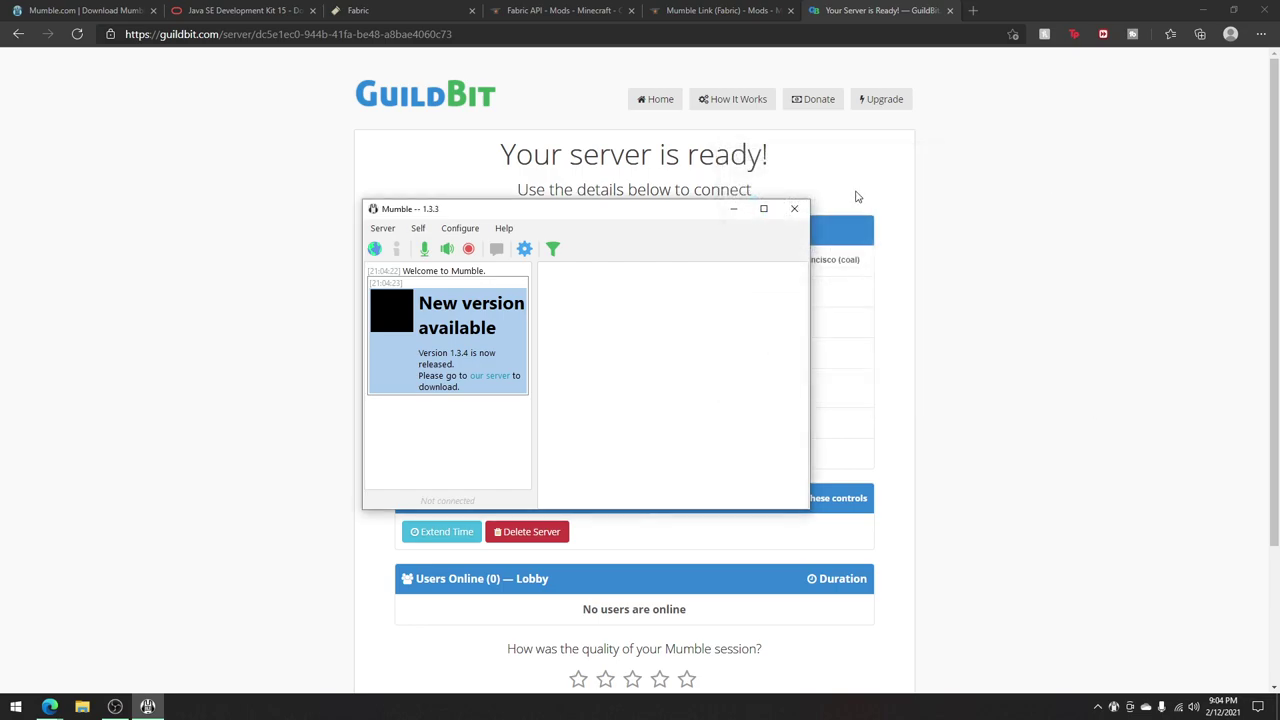
{"action": "left_click", "coordinate": [800, 211]}
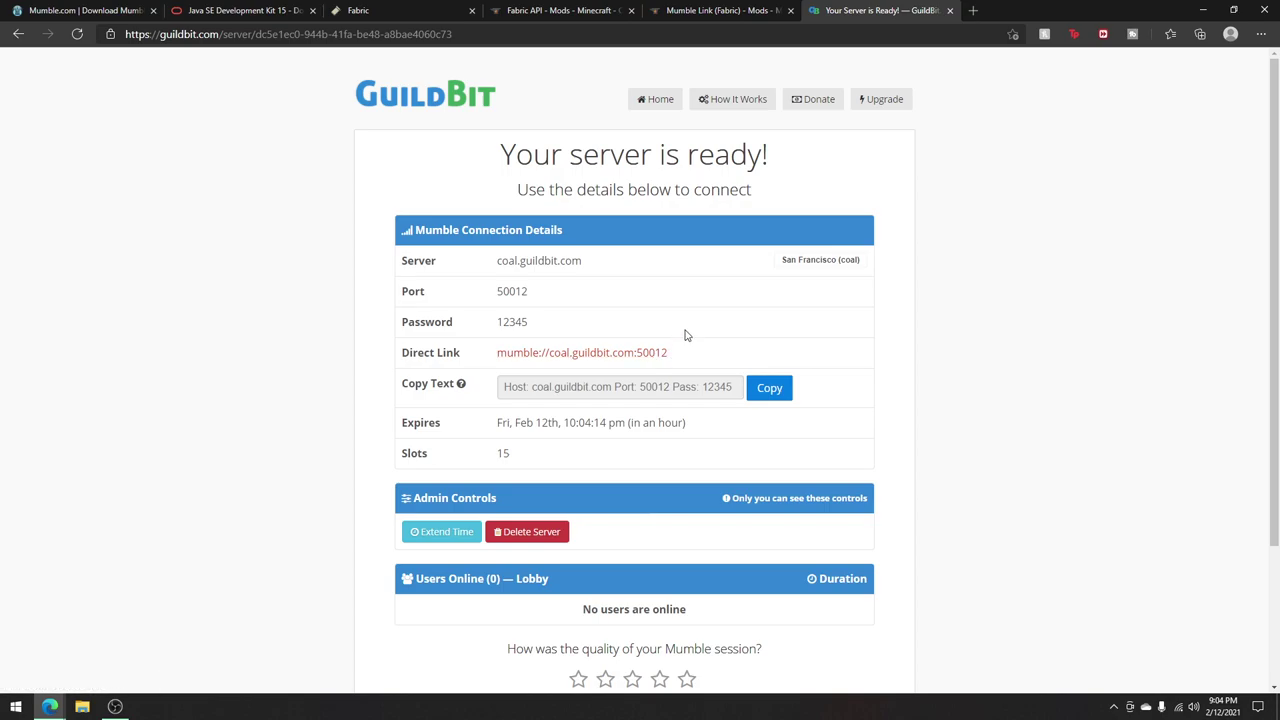
Step: Open the Minecraft Launcher's version list to confirm fabric-loader-1.16.5 is available
{"action": "left_click", "coordinate": [467, 497]}
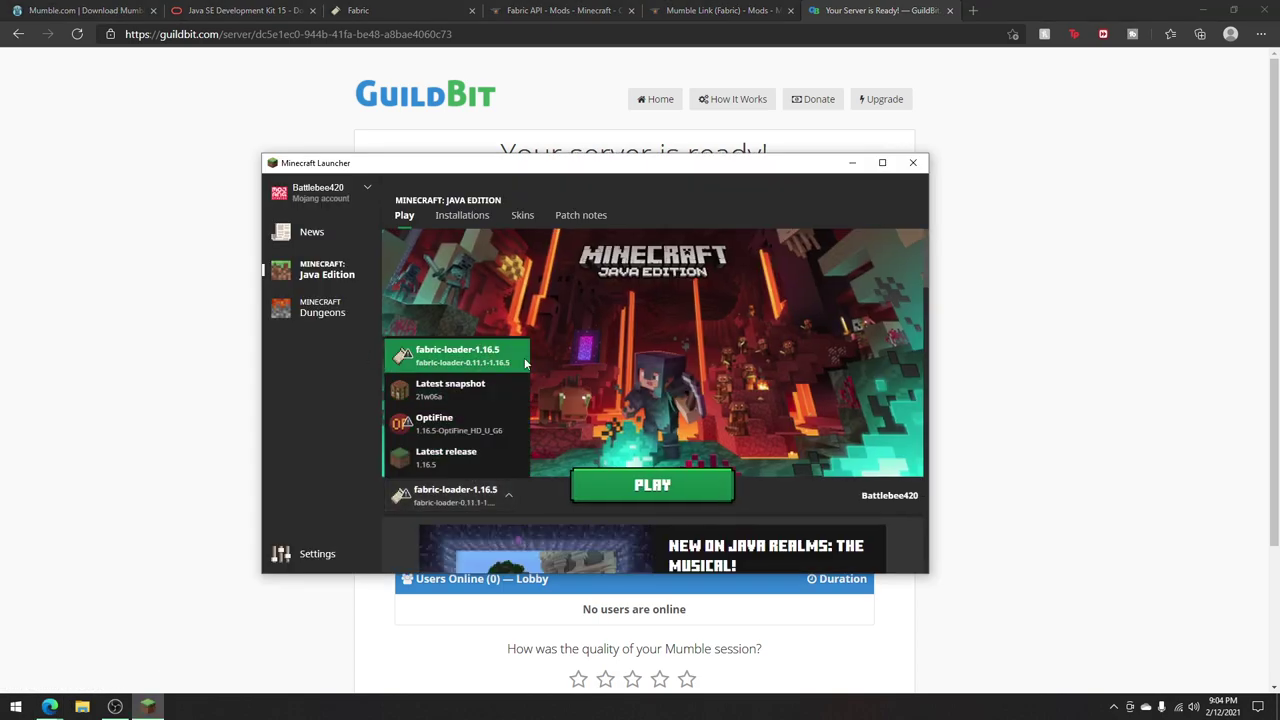